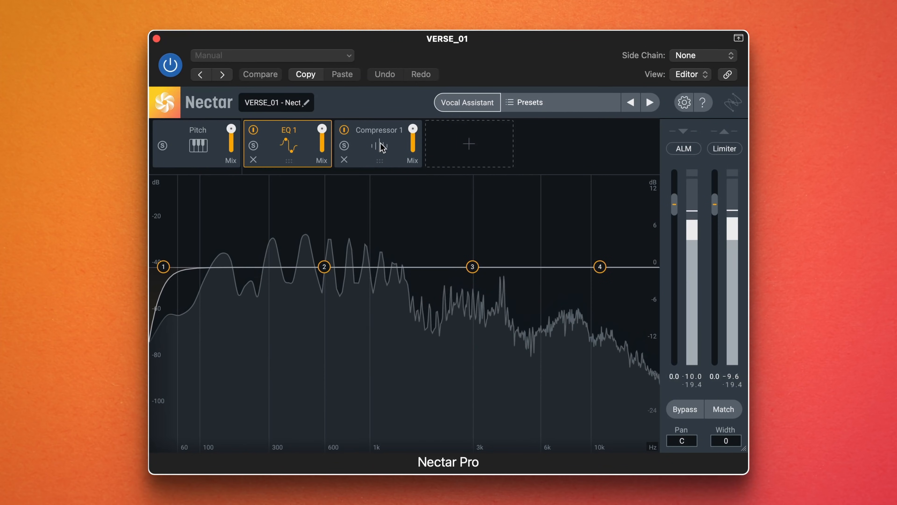
- Set Compressor 1 to Optical mode with RMS detection and a threshold of -20.1 dB
left_click(381, 146)
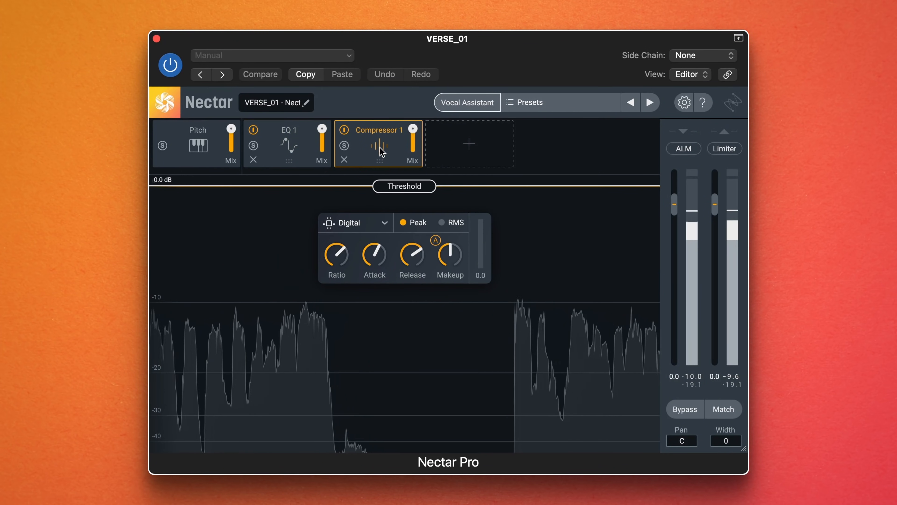
left_click_drag(376, 184, 390, 374)
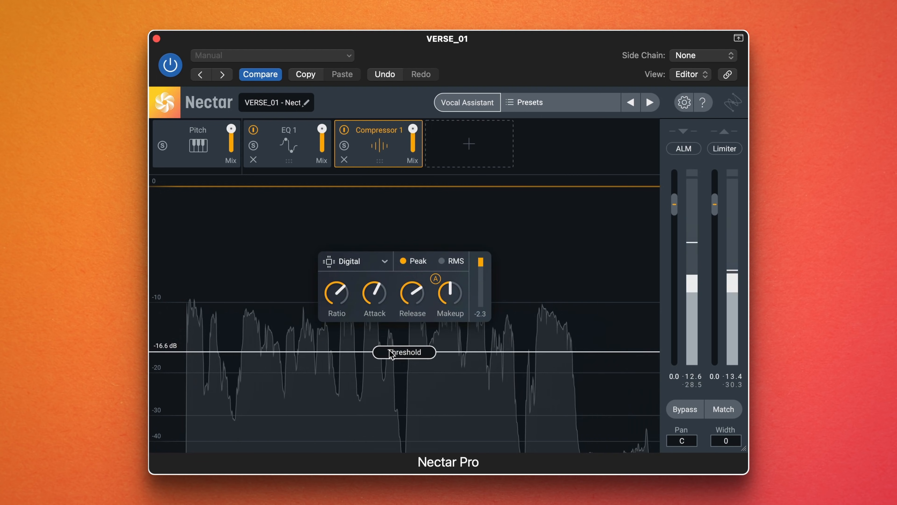
left_click(383, 269)
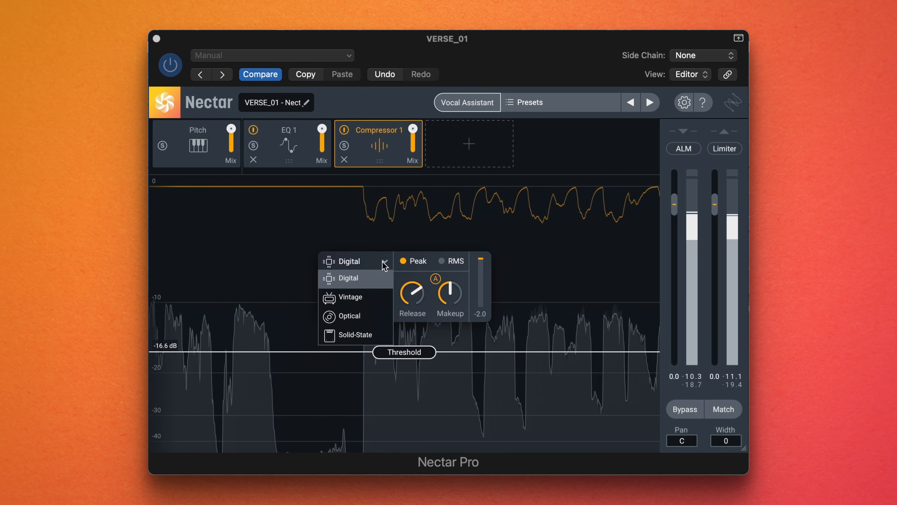
left_click(358, 316)
left_click_drag(392, 353, 393, 382)
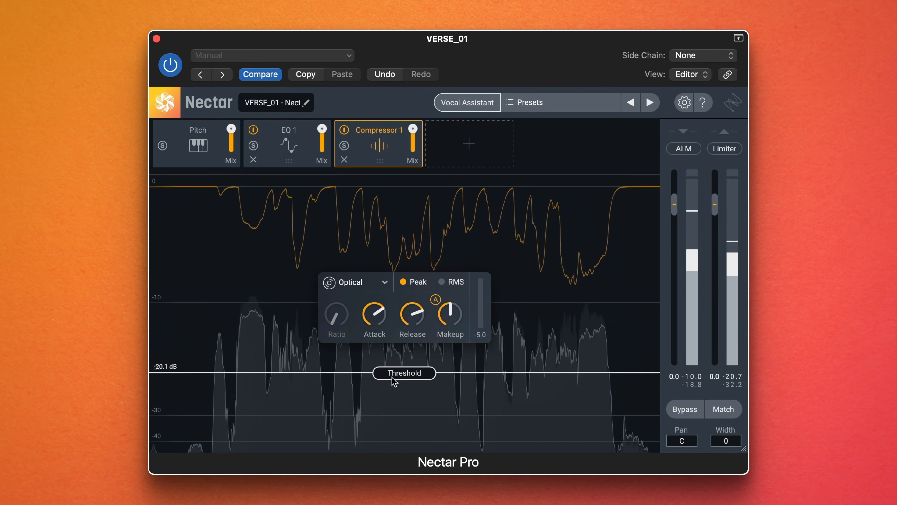
left_click(441, 286)
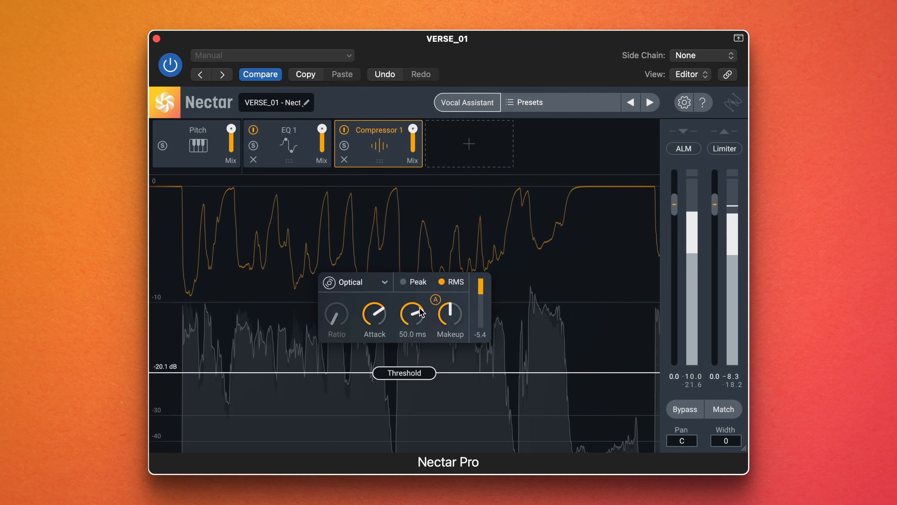
- Start the Vocal Assistant in Enhance mode for the VERSE_01 track
left_click(480, 106)
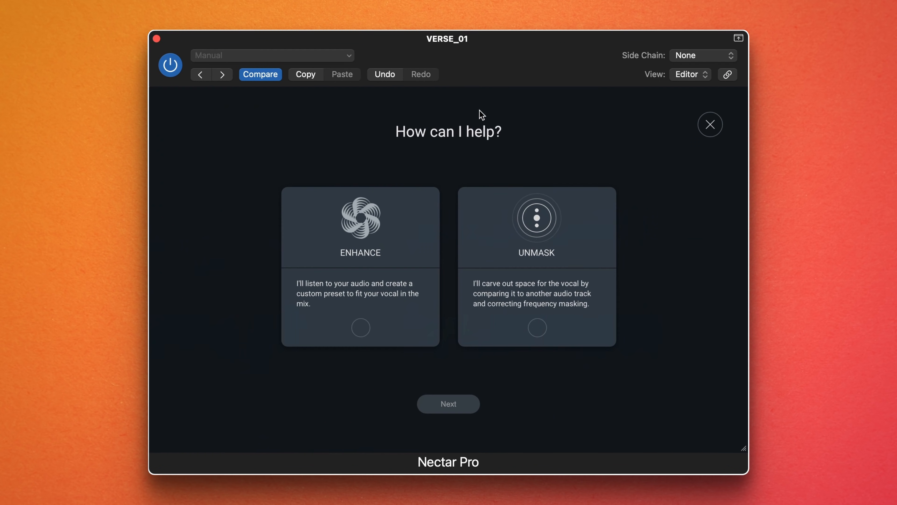
left_click(351, 260)
left_click(451, 405)
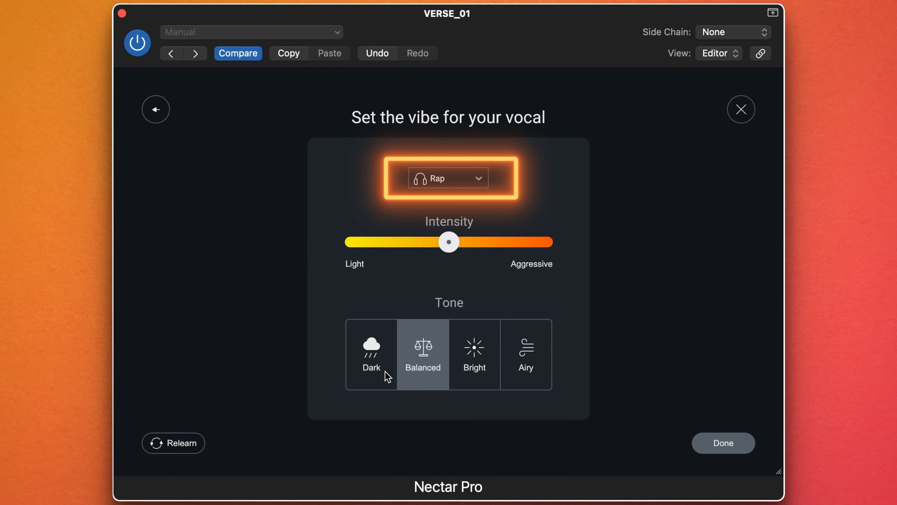
- Try the Dark, Bright and Airy tones for the rap vocal, settling on Balanced
left_click(376, 356)
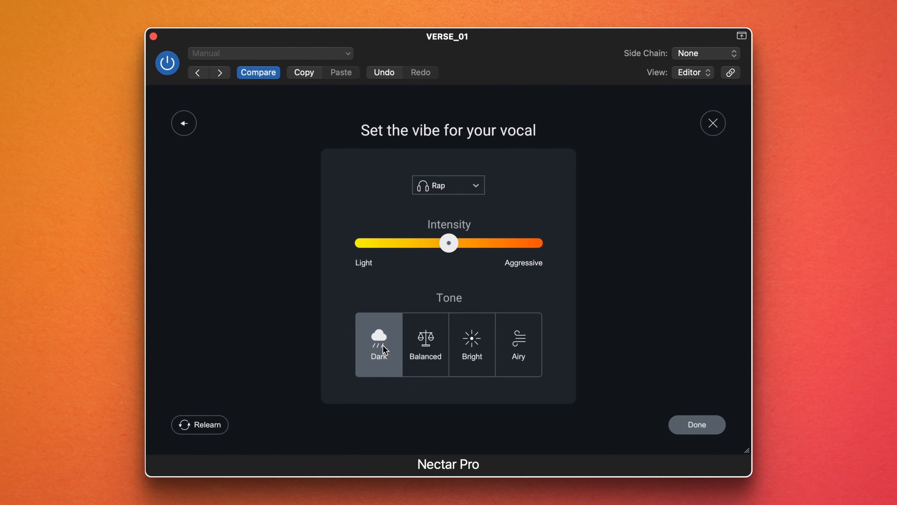
left_click(418, 346)
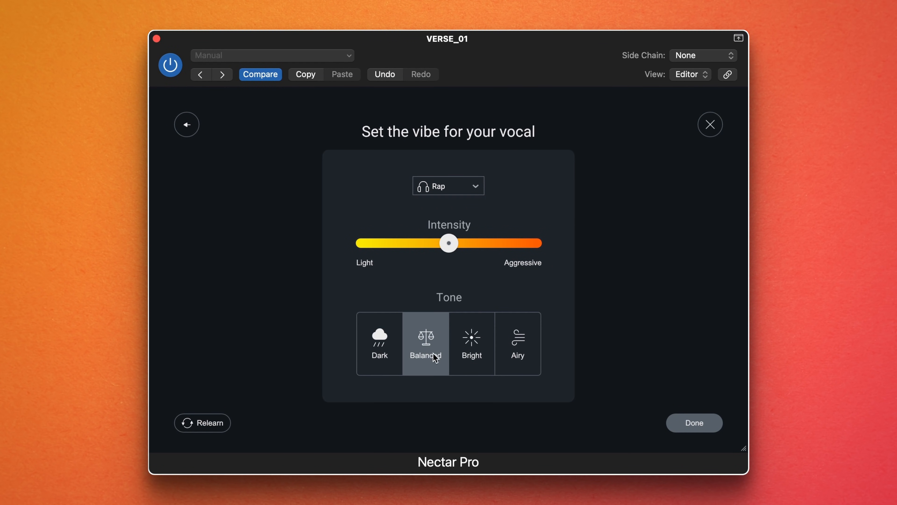
left_click(478, 355)
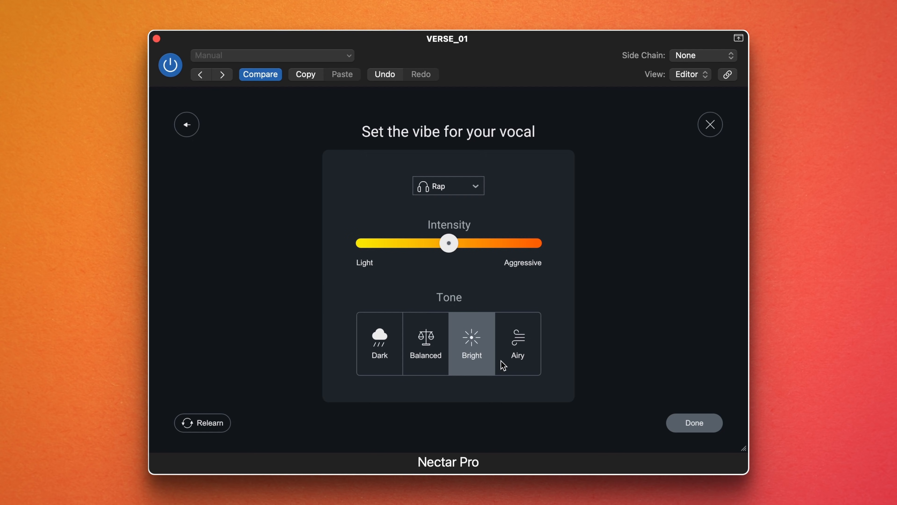
left_click(514, 347)
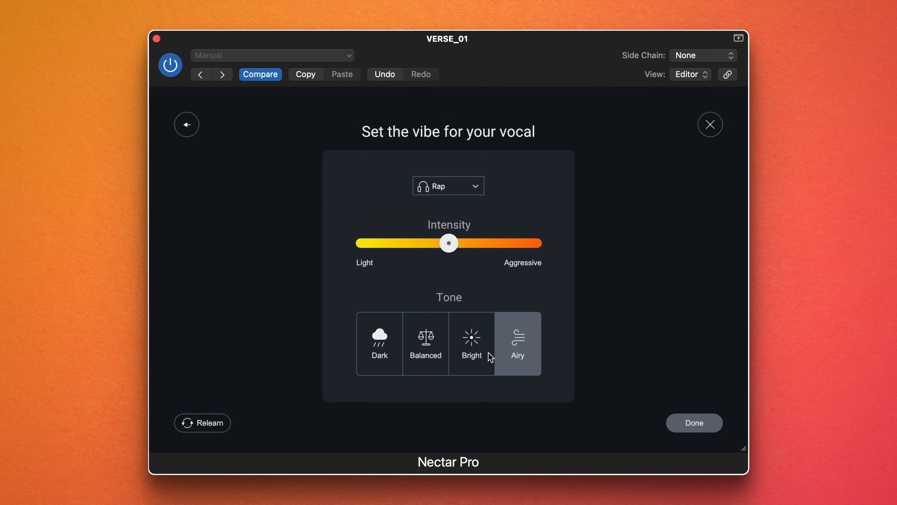
left_click(480, 351)
left_click(431, 350)
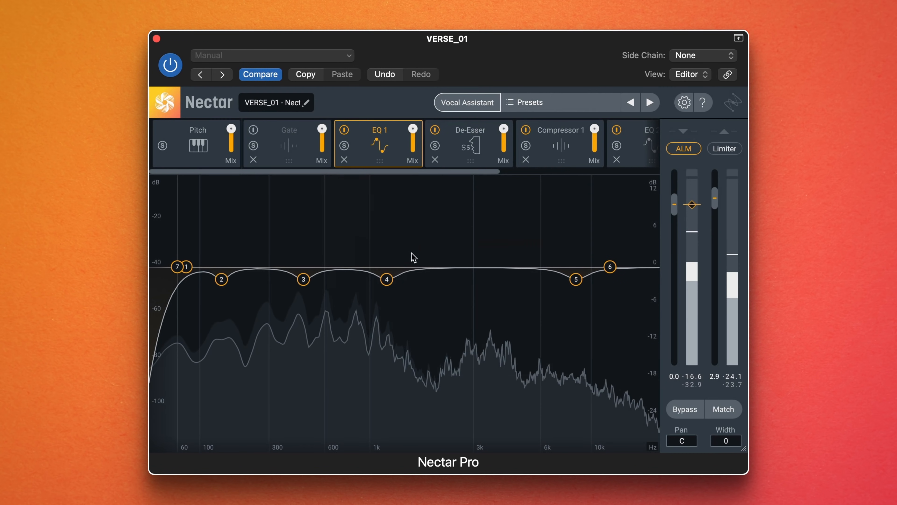
- Examine the De-Esser, Compressor 1 and EQ 2 settings created by the Vocal Assistant
left_click(466, 148)
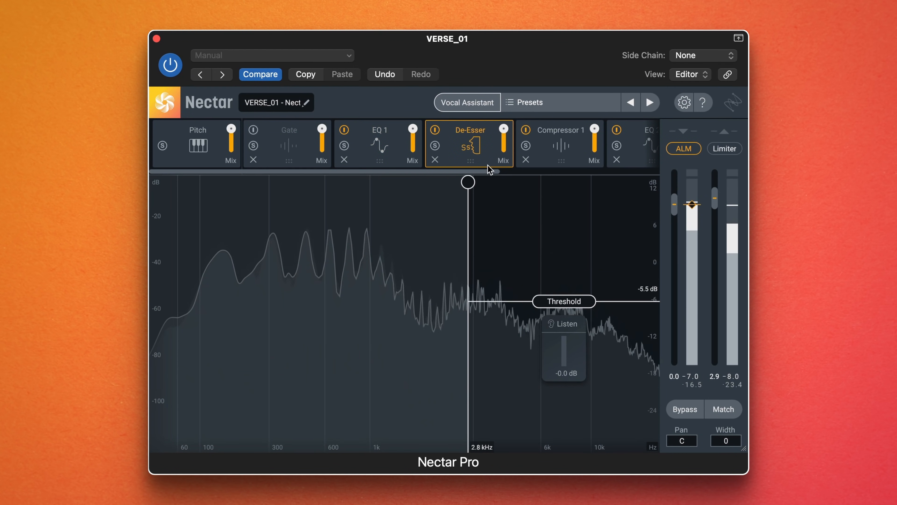
left_click(552, 148)
scroll(517, 155, "right", 5)
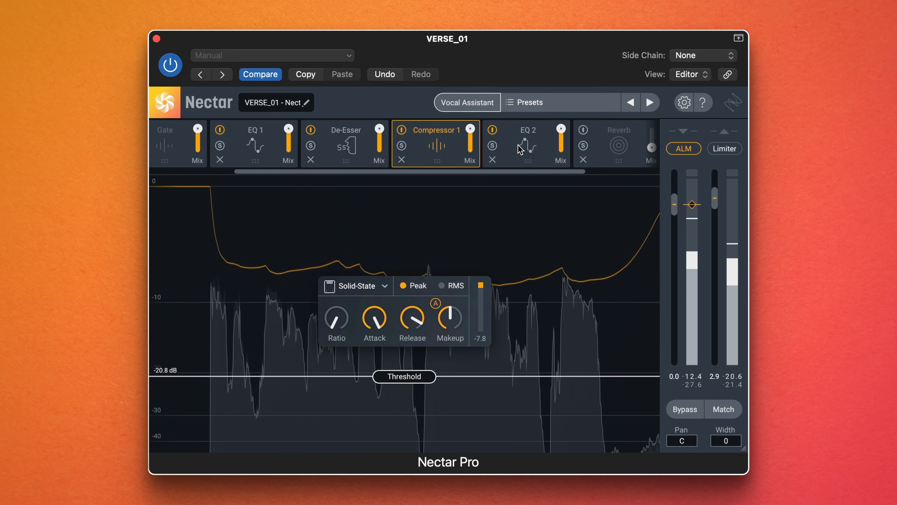
left_click(518, 161)
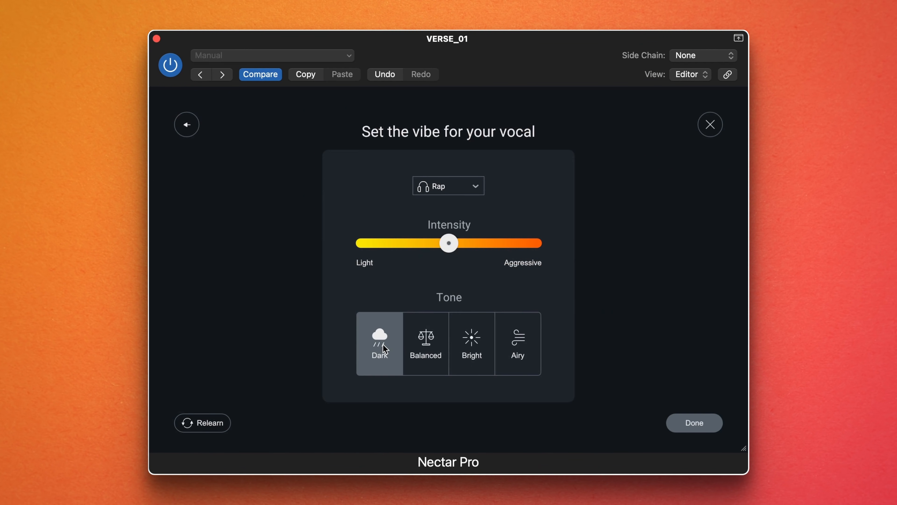
- Switch the rap vocal's tone to Balanced, followed by Bright
left_click(418, 346)
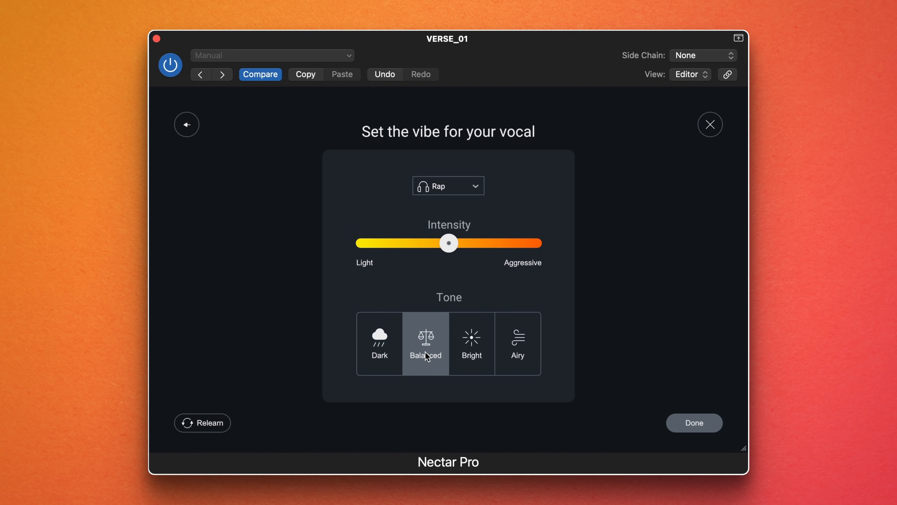
left_click(478, 355)
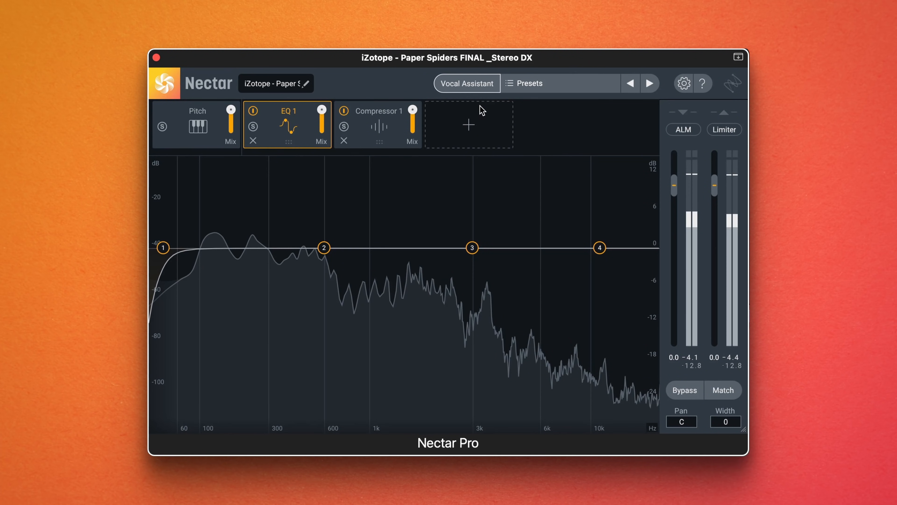
- Start the Vocal Assistant in Enhance mode for the Paper Spiders dialogue track
left_click(471, 85)
left_click(379, 249)
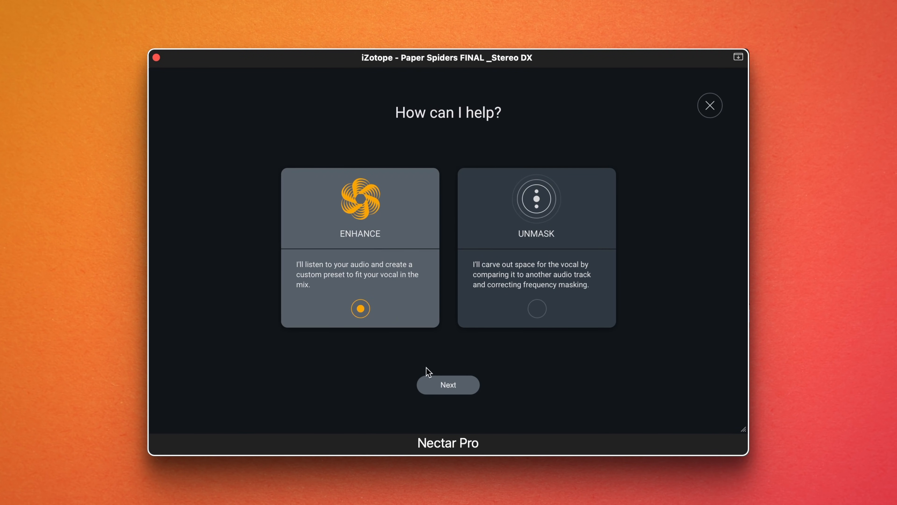
left_click(444, 384)
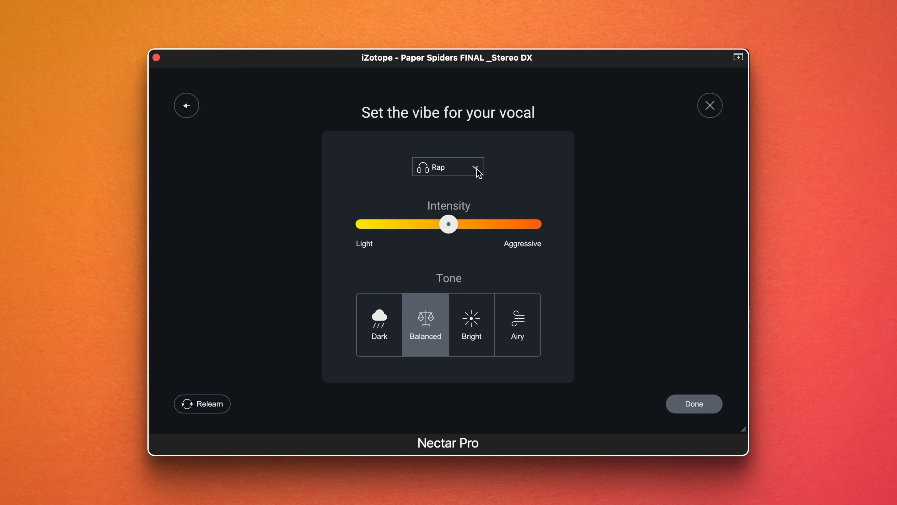
- Set the vocal type to Speaking, intensity slightly toward Aggressive and tone to Clear, and finish the assistant setup
left_click(476, 170)
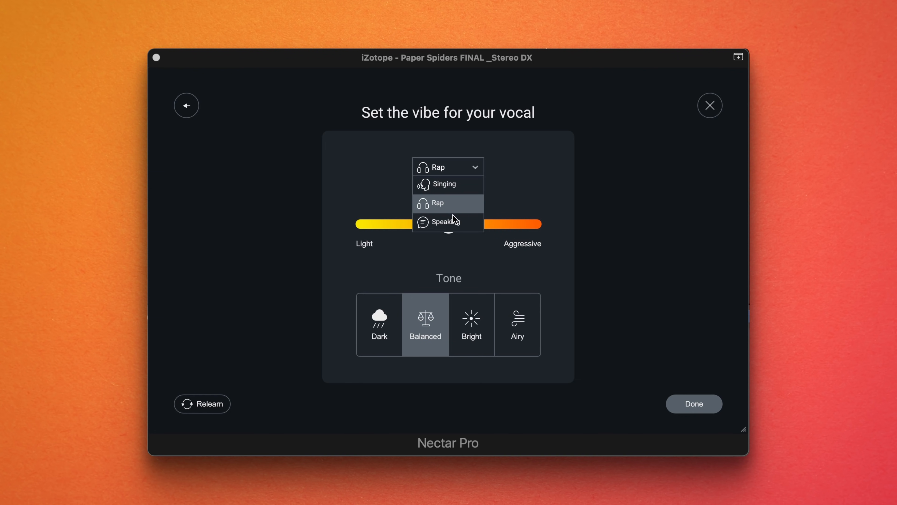
left_click(445, 225)
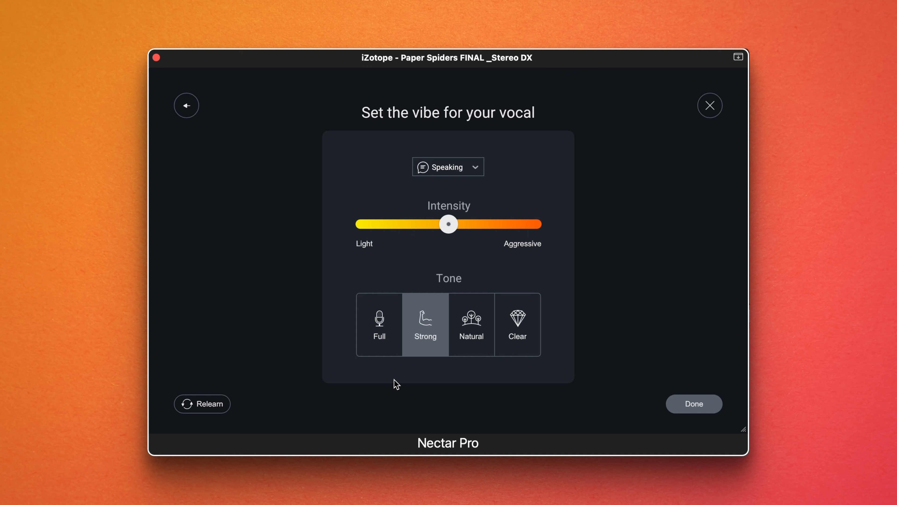
left_click(391, 320)
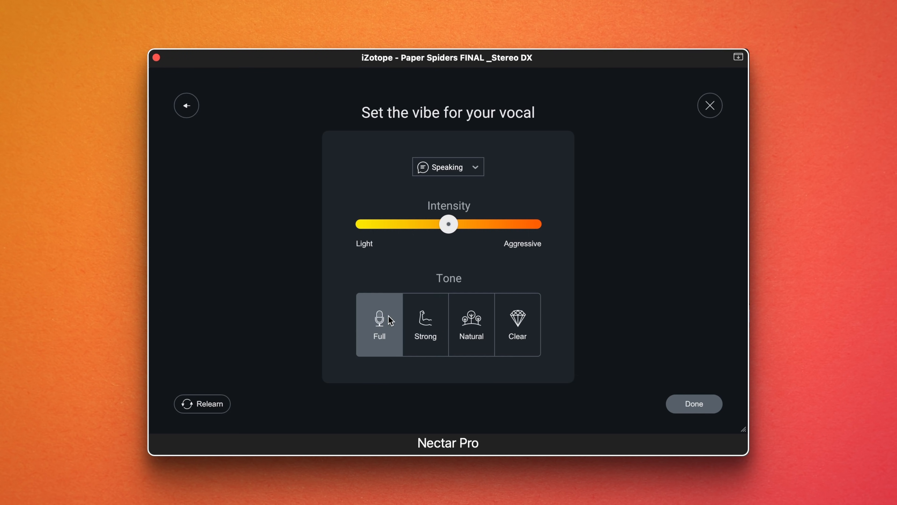
left_click(424, 322)
left_click(462, 319)
left_click(516, 323)
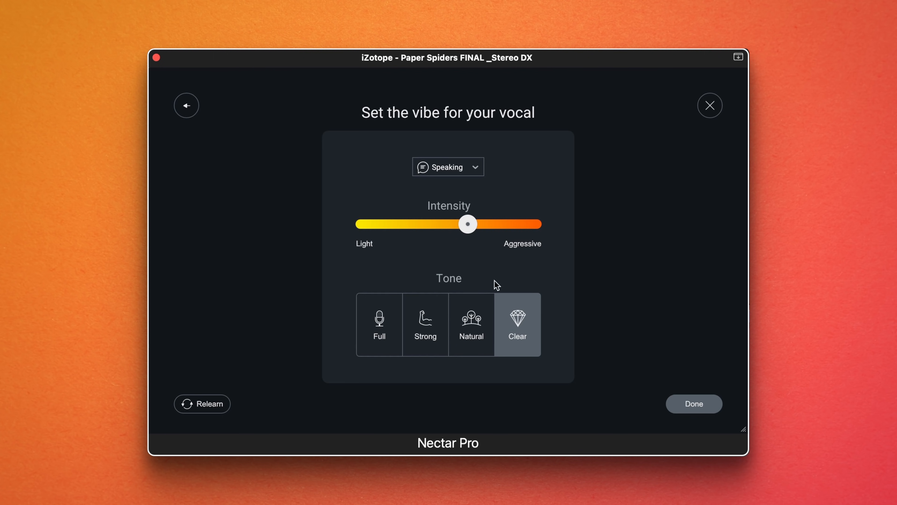
left_click(687, 402)
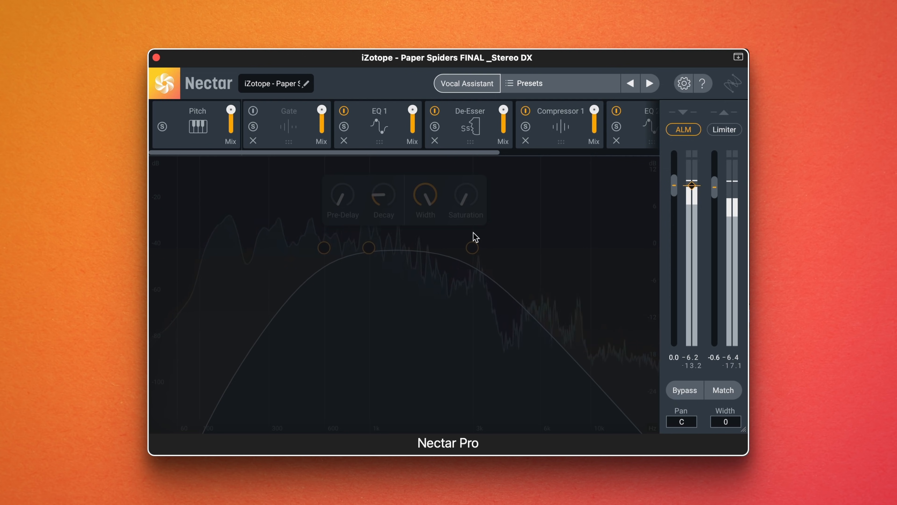
- Examine the EQ 1, De-Esser and Compressor 1 settings generated for the spoken vocal
left_click(390, 139)
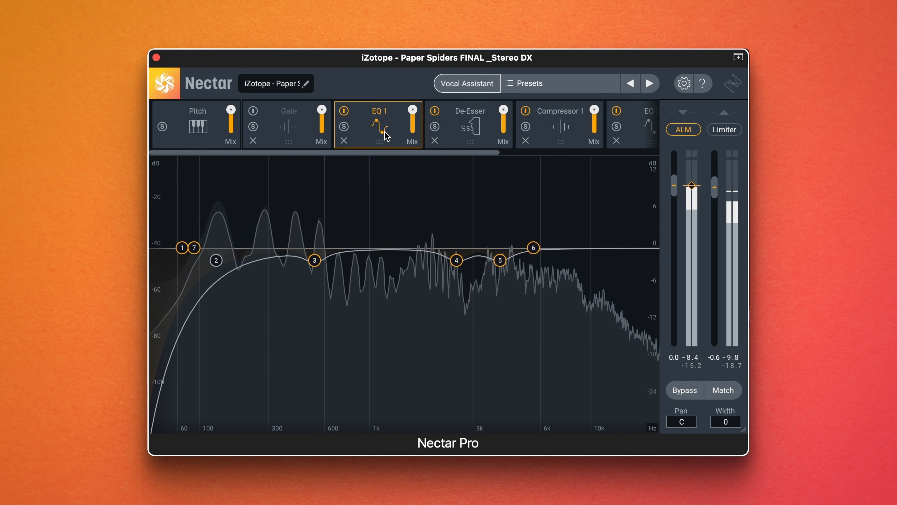
left_click(457, 132)
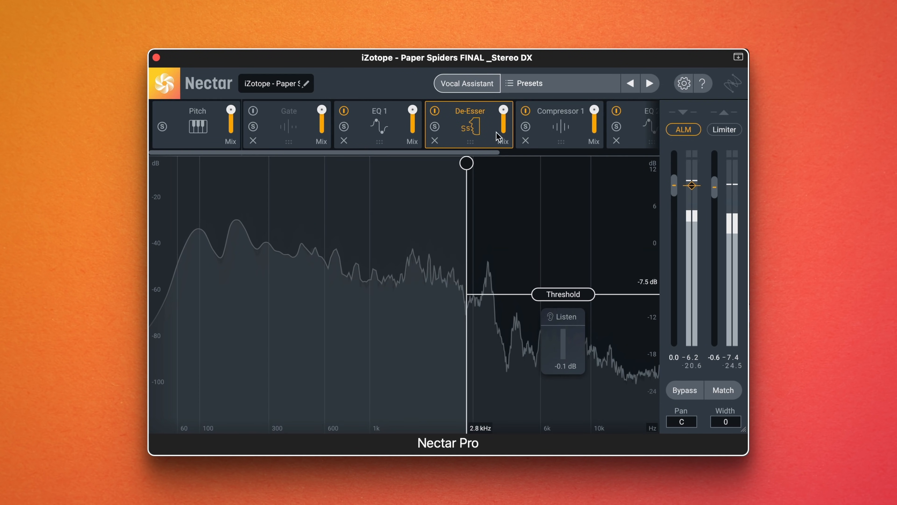
left_click(542, 134)
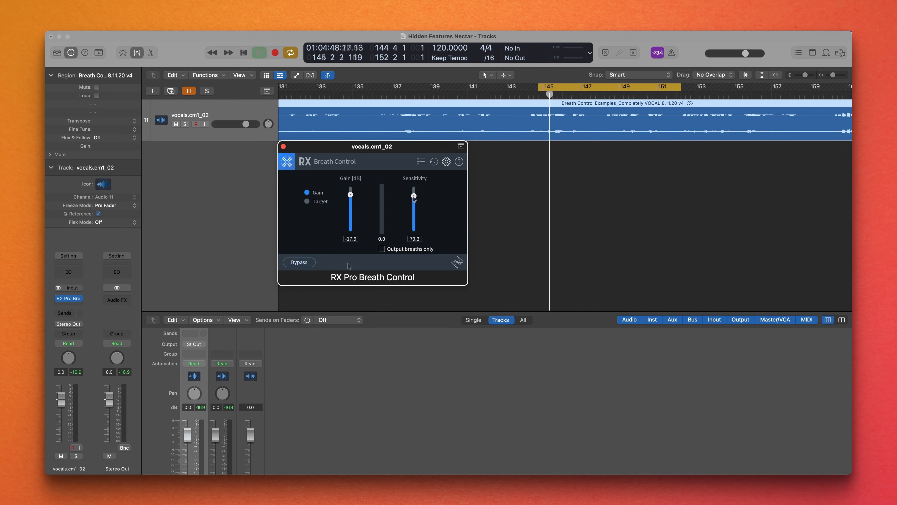
- Play the vocals.cm1_02 track to audition the vocal with the RX Breath Control plug-in
key("space")
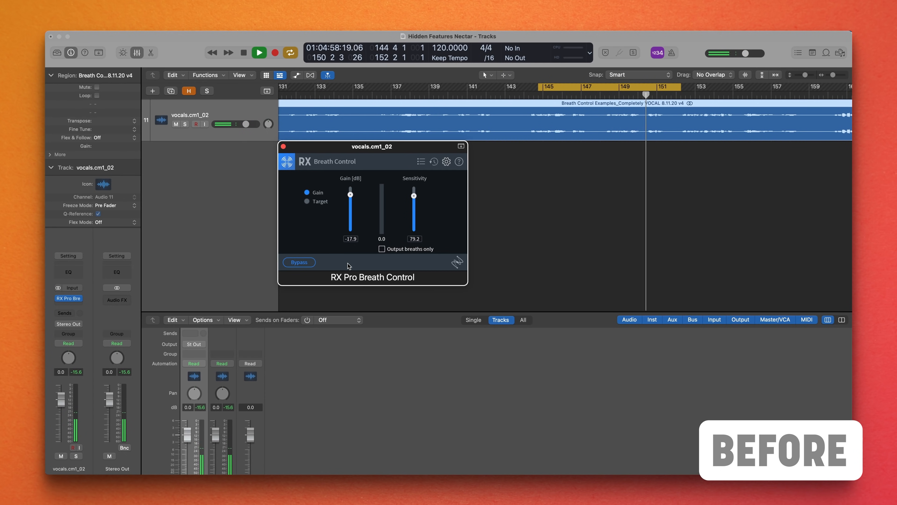
key("space")
key("space")
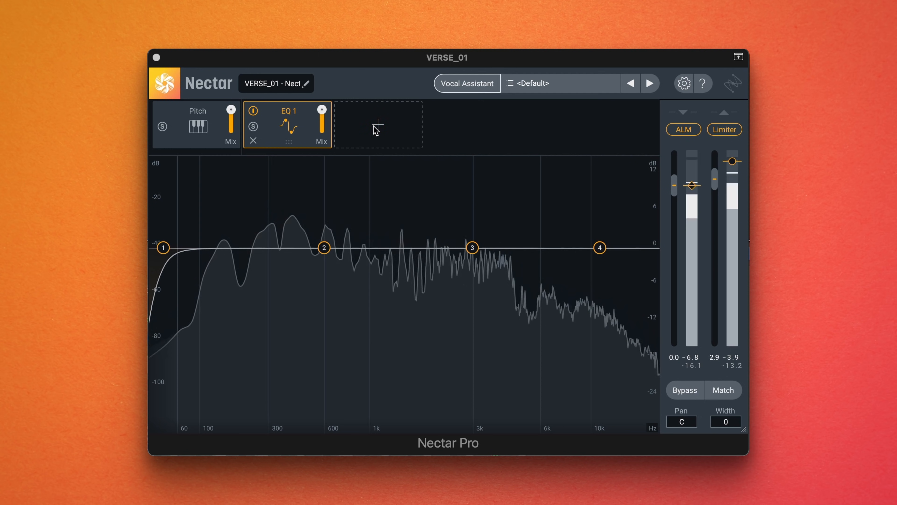
- Add a compressor after EQ 1, set it to Optical mode with RMS detection, and lower its threshold slightly
left_click(376, 131)
left_click(373, 151)
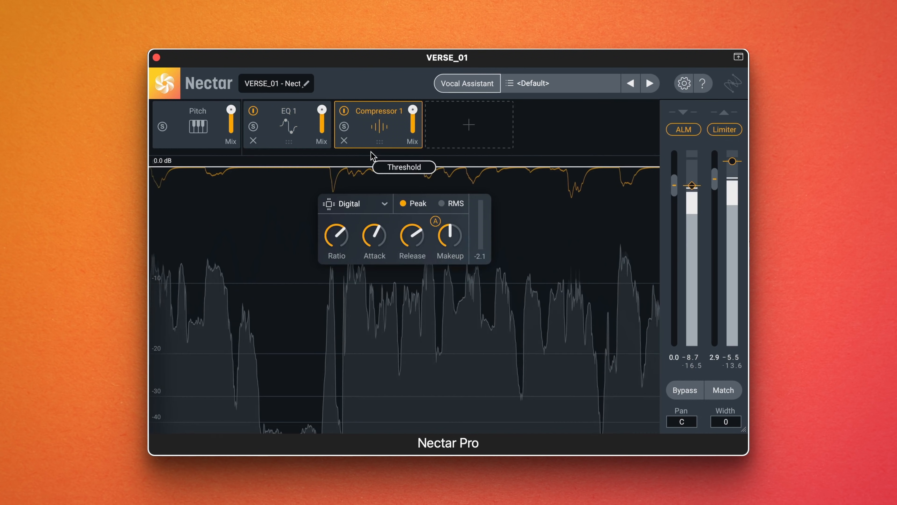
left_click(366, 205)
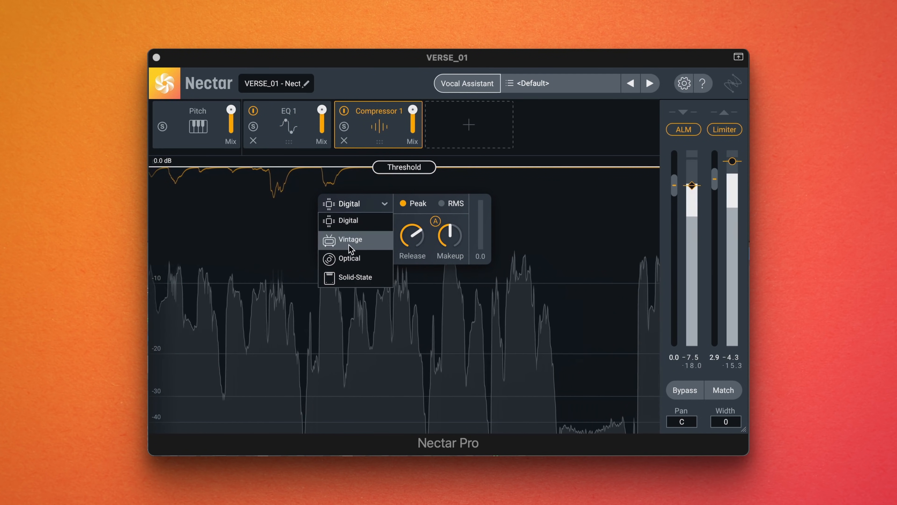
left_click(351, 258)
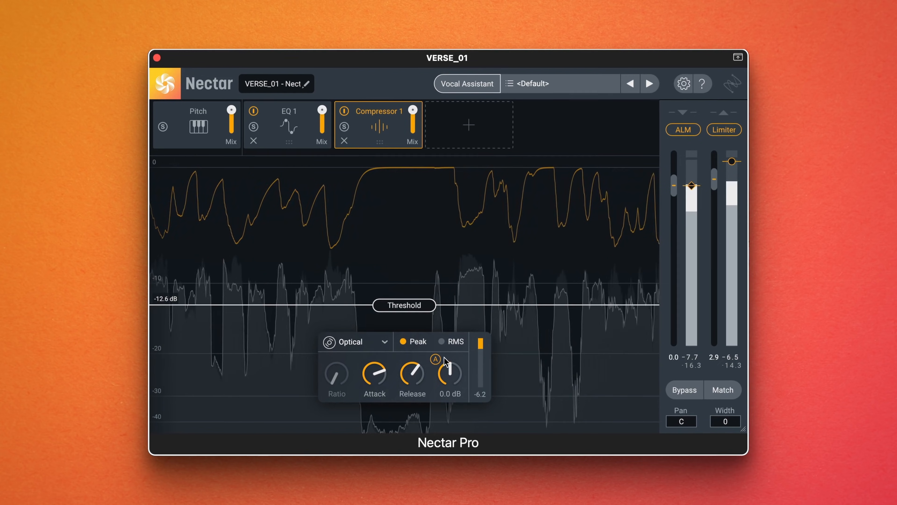
left_click(442, 341)
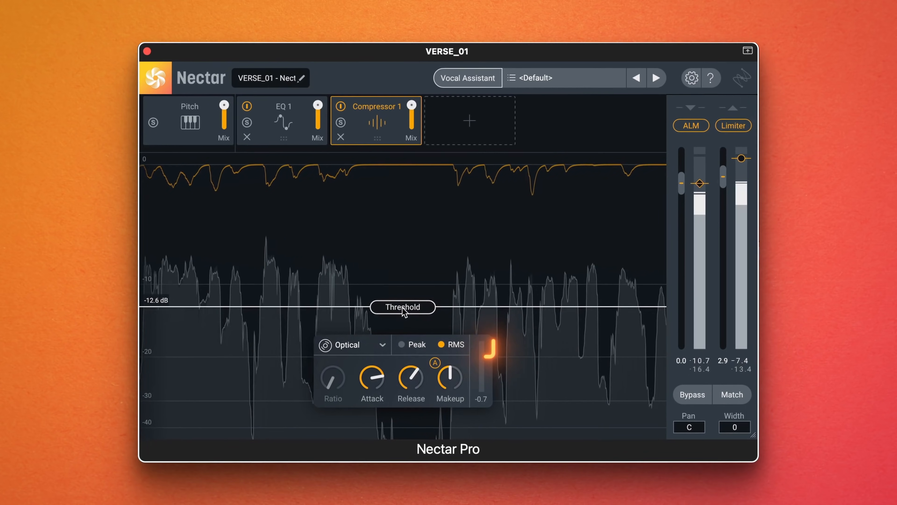
left_click_drag(399, 313, 399, 321)
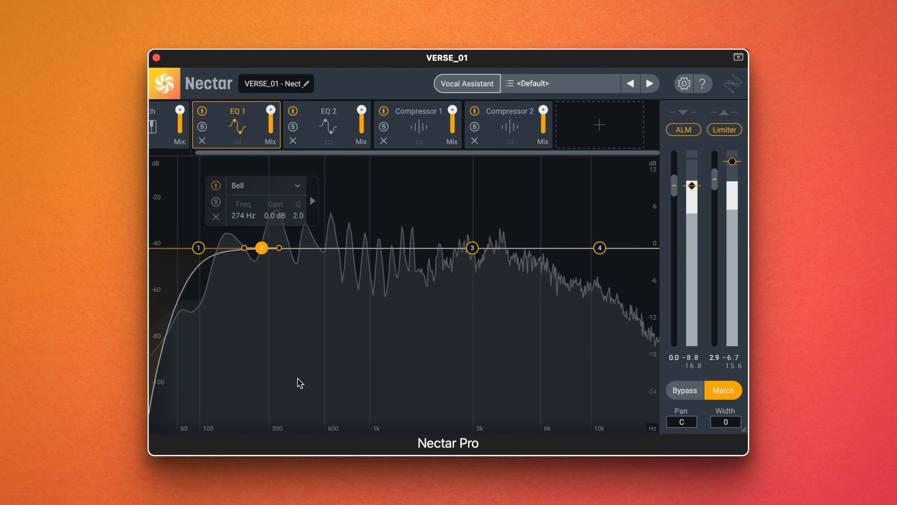
- Cut bell band 2 of EQ 1 to -13.0 dB at 296 Hz
left_click_drag(266, 254, 268, 330)
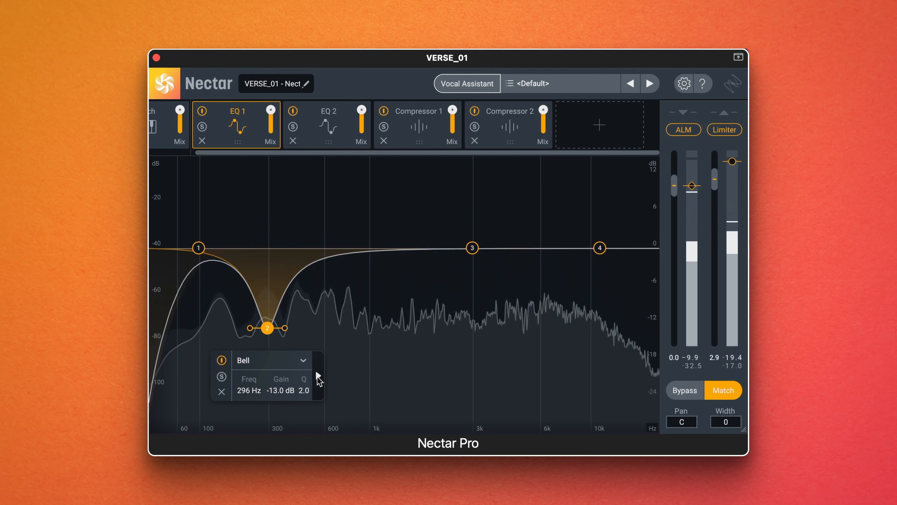
- Turn on dynamic frequency following for bell band 2 of EQ 1 and fine-tune its cut
left_click(318, 375)
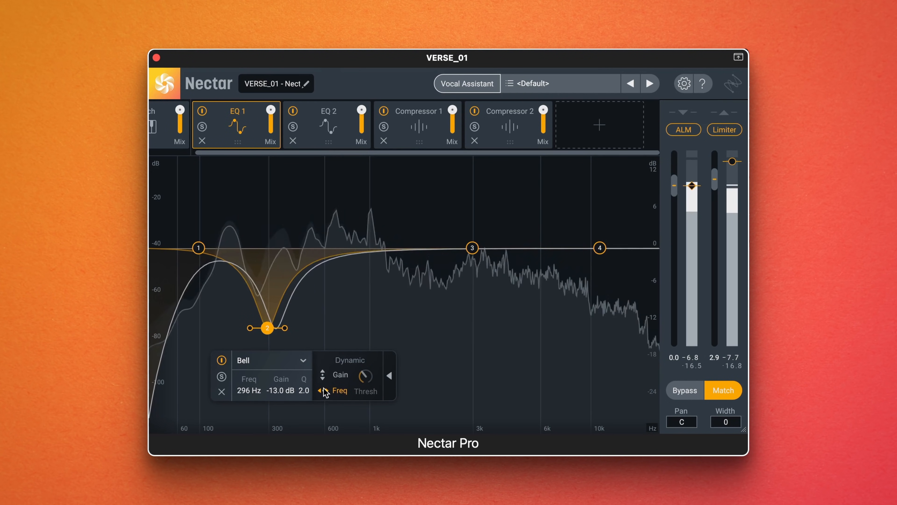
left_click(314, 339)
mouse_move(271, 330)
left_mouse_down()
mouse_move(306, 333)
mouse_move(269, 339)
left_mouse_up()
left_click(325, 325)
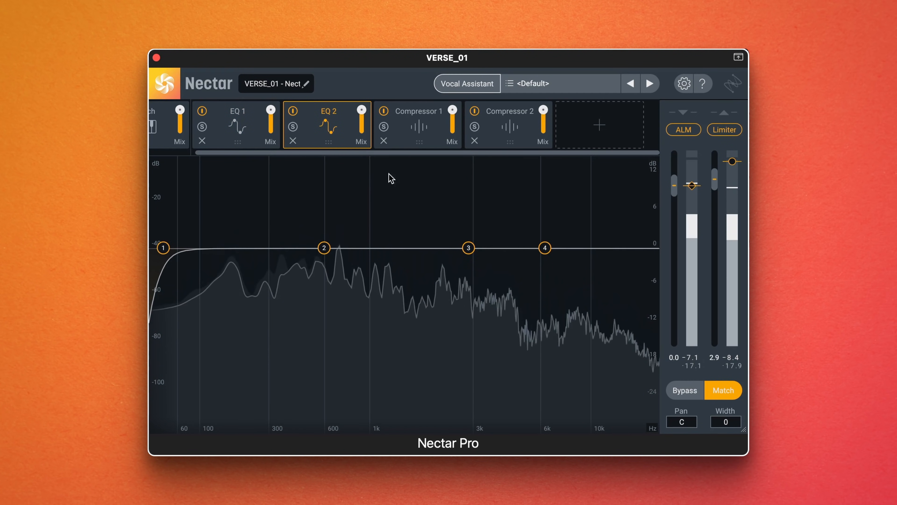
- In EQ 2, boost bell band 2 by 2.0 dB at 866 Hz and raise bands 3 and 4 in the upper mids
left_click_drag(545, 247, 431, 236)
left_click(324, 248)
left_click_drag(323, 247, 356, 235)
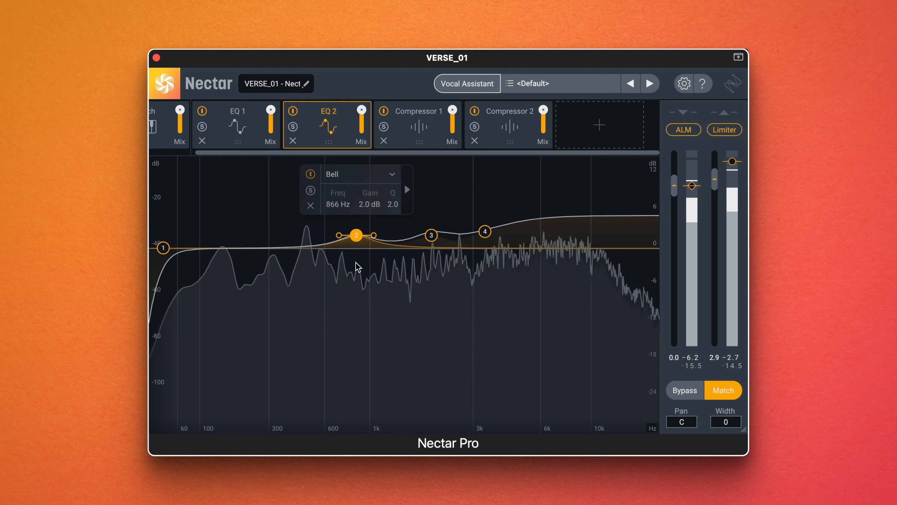
left_click(357, 277)
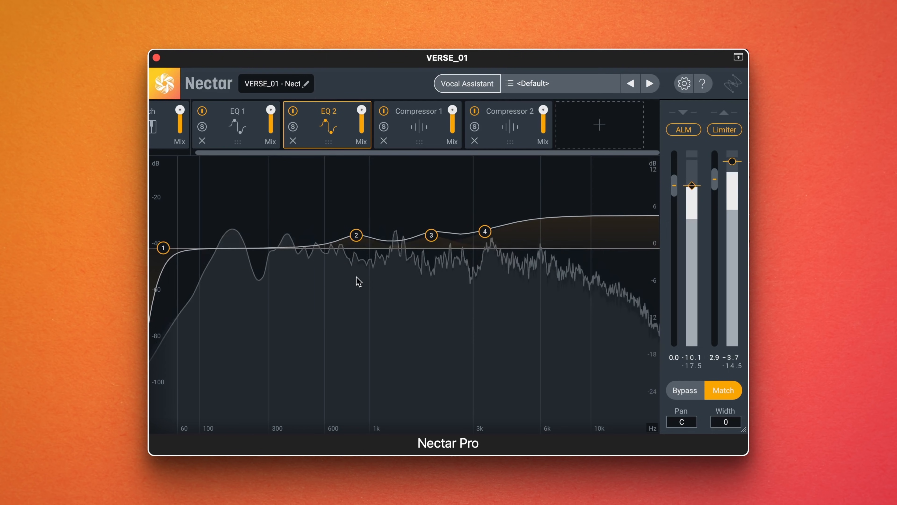
- Set Compressor 1's threshold to -16.5 dB and its ratio to 14.02:1
left_click(429, 111)
left_click_drag(384, 322, 386, 333)
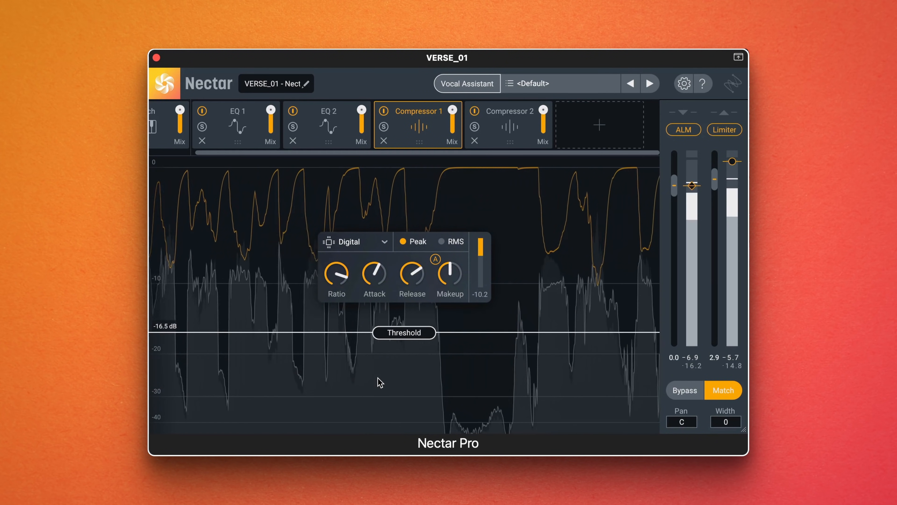
mouse_move(334, 275)
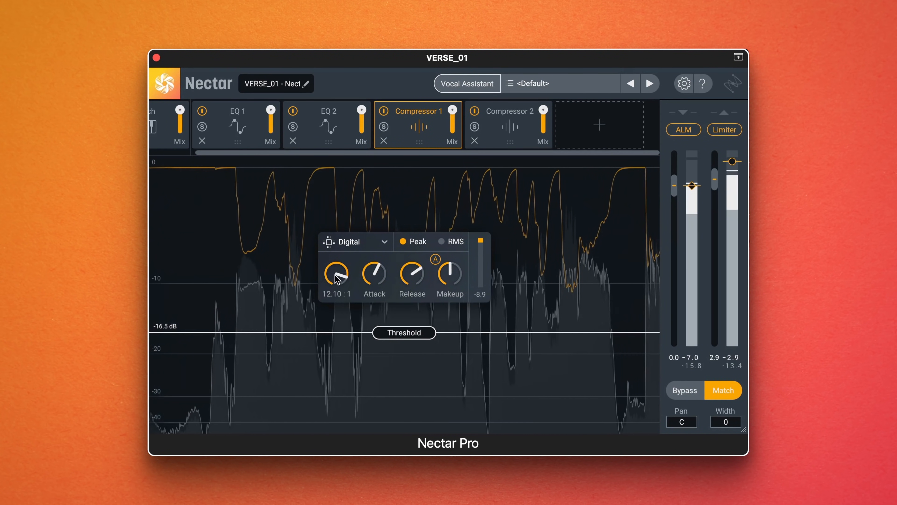
mouse_move(335, 274)
left_mouse_down()
mouse_move(350, 250)
mouse_move(344, 273)
left_mouse_up()
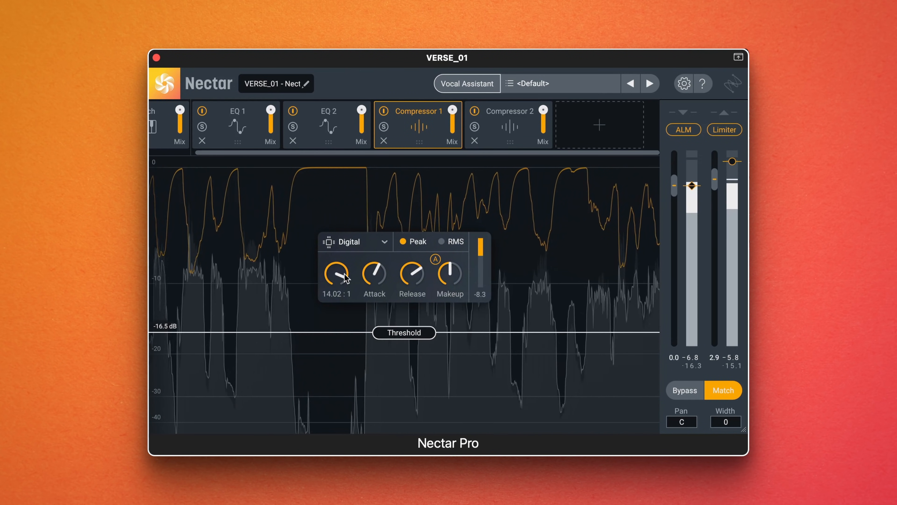
- Switch Compressor 2 to Optical mode and set its threshold to -13.2 dB
left_click(506, 129)
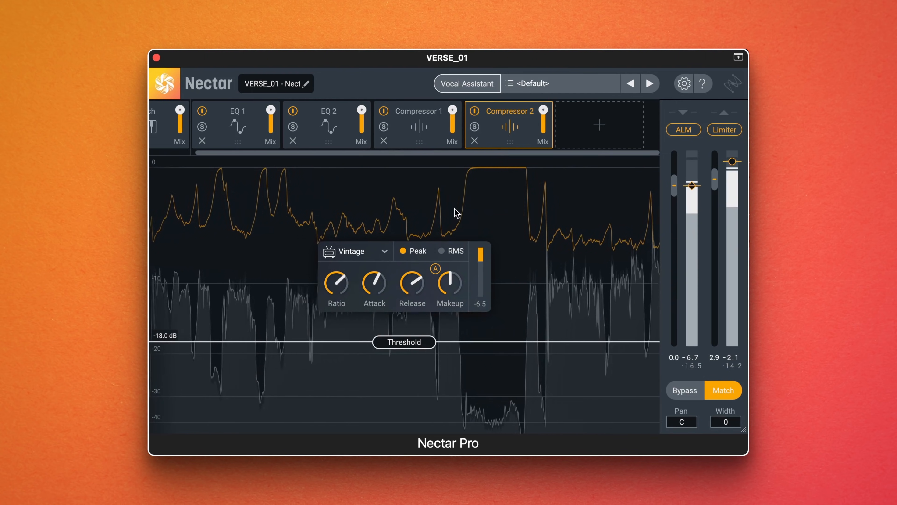
left_click(386, 252)
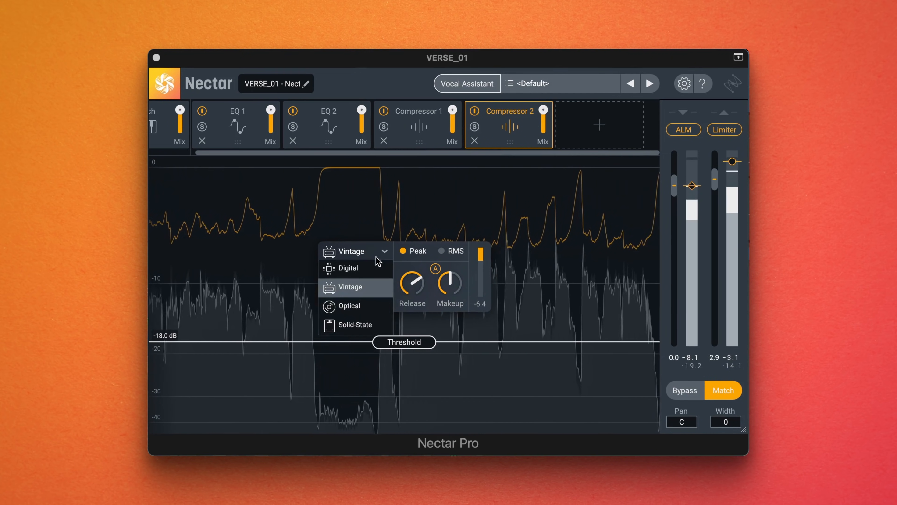
left_click(355, 306)
left_click_drag(385, 341, 388, 309)
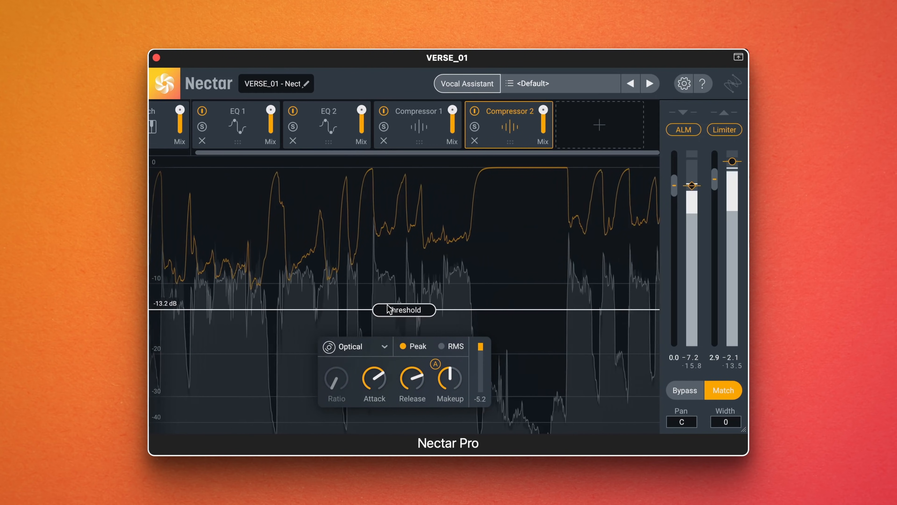
- Move Compressor 2 ahead of Compressor 1 in the module chain and raise its threshold
left_click_drag(506, 144, 416, 146)
left_click_drag(404, 310, 416, 263)
- Lower Compressor 1's threshold drastically and pull down its mix for parallel compression
left_click(503, 132)
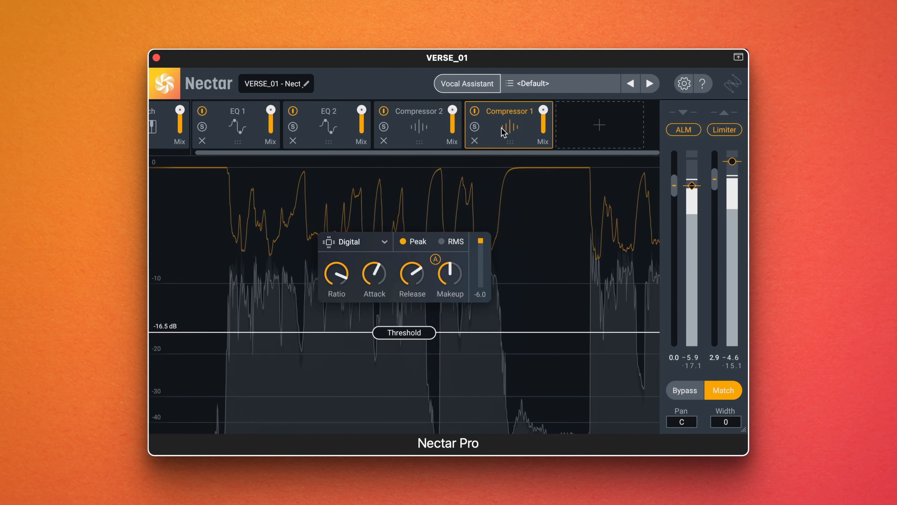
left_click_drag(402, 337, 407, 437)
mouse_move(545, 109)
left_click_drag(545, 109, 543, 141)
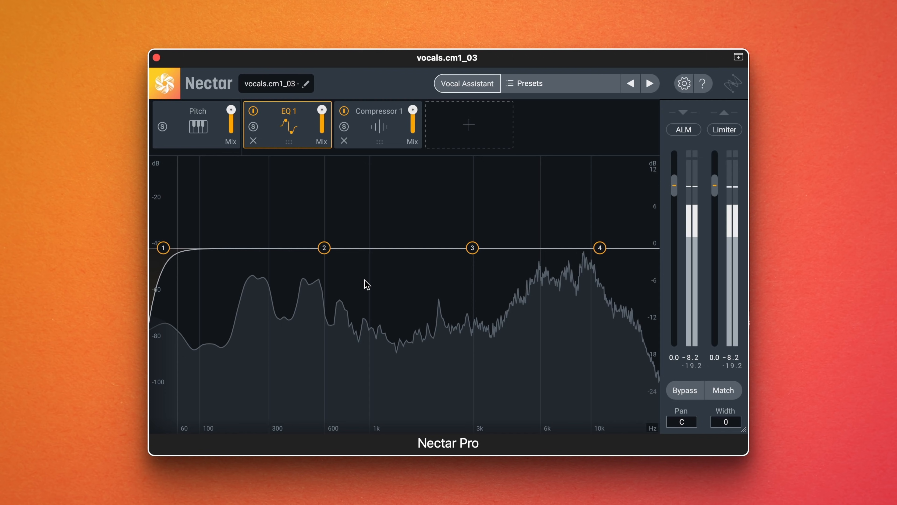
- Run Vocal Assistant in Enhance mode on the vocals.cm1_03 track and accept its suggestions
left_click(468, 88)
left_click(382, 246)
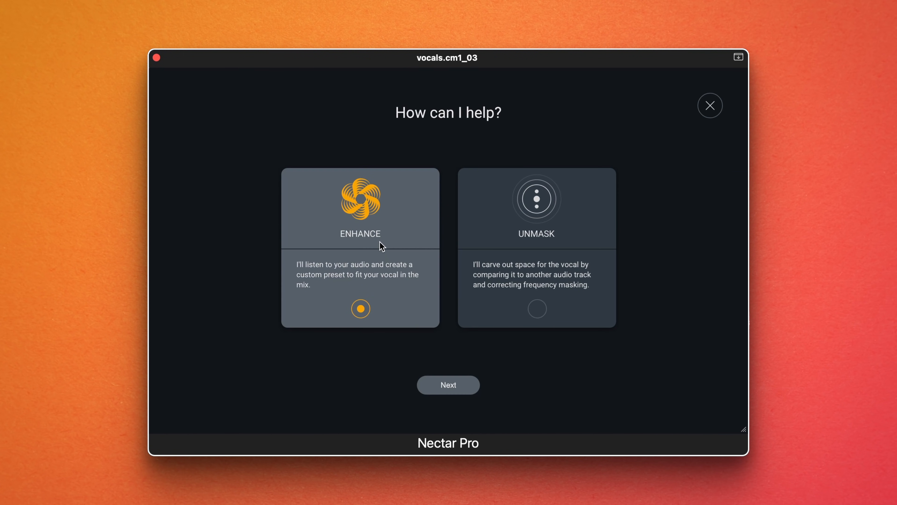
left_click(439, 385)
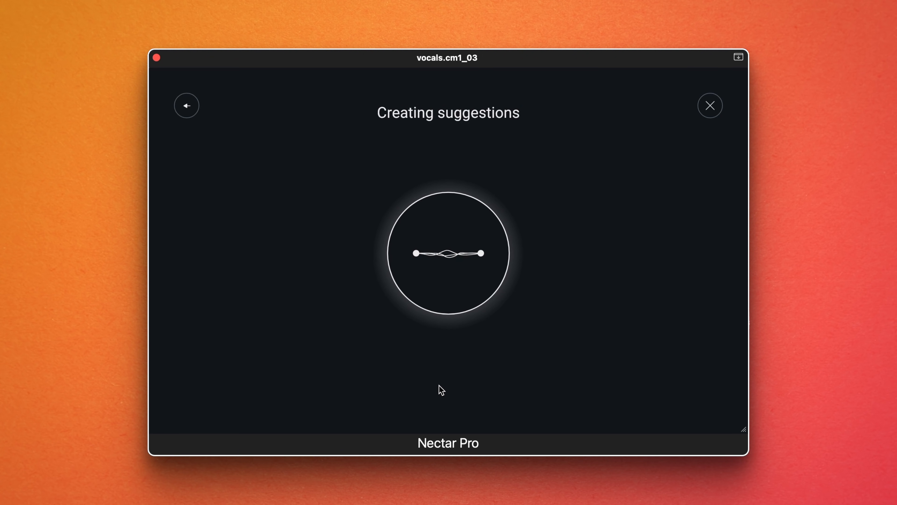
left_click(695, 404)
- Examine the De-Esser's moving threshold and compare the vocal with processing bypassed and active
left_click(304, 134)
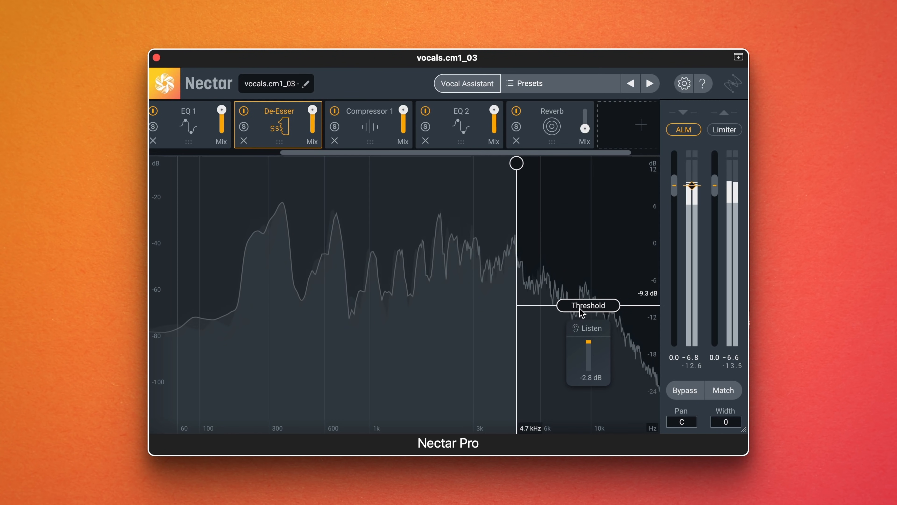
left_click(690, 391)
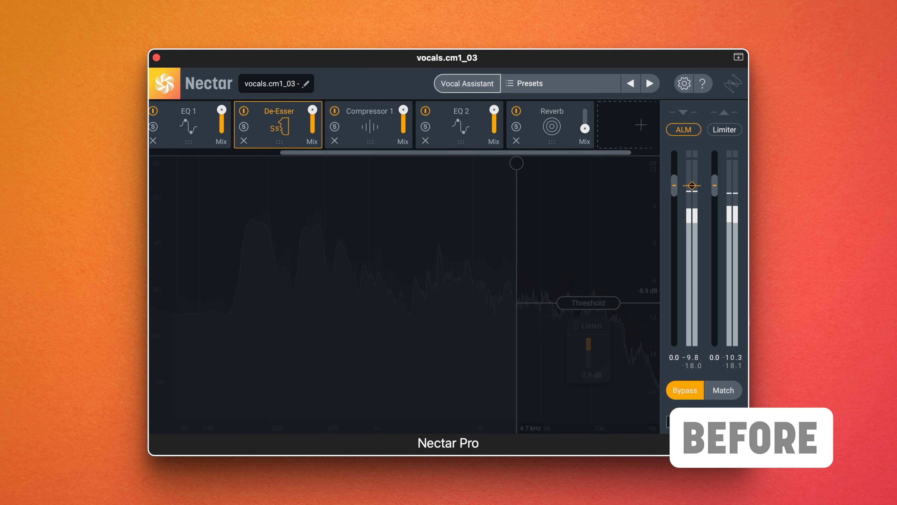
left_click(687, 396)
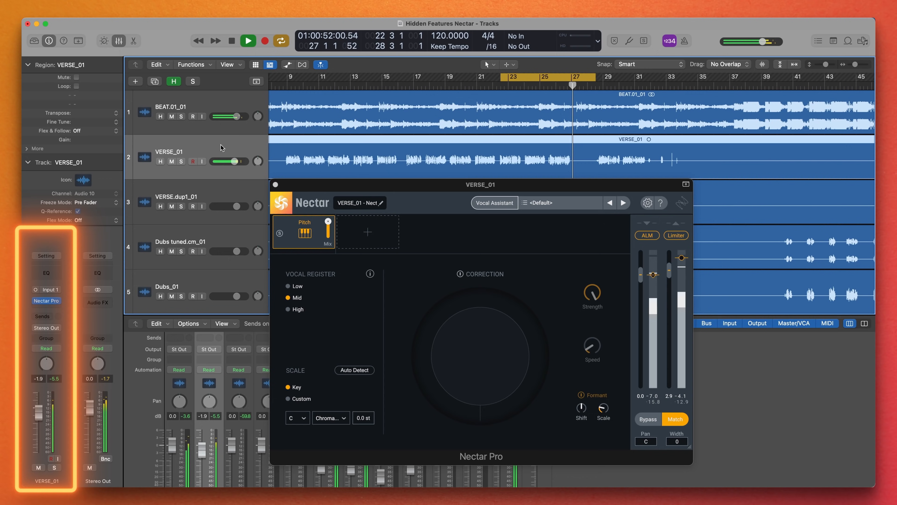
- Run Vocal Assistant's Unmask on the VERSE_01 track with BEAT.01_01 - Nectar as the source and accept the suggestion
left_click(215, 102)
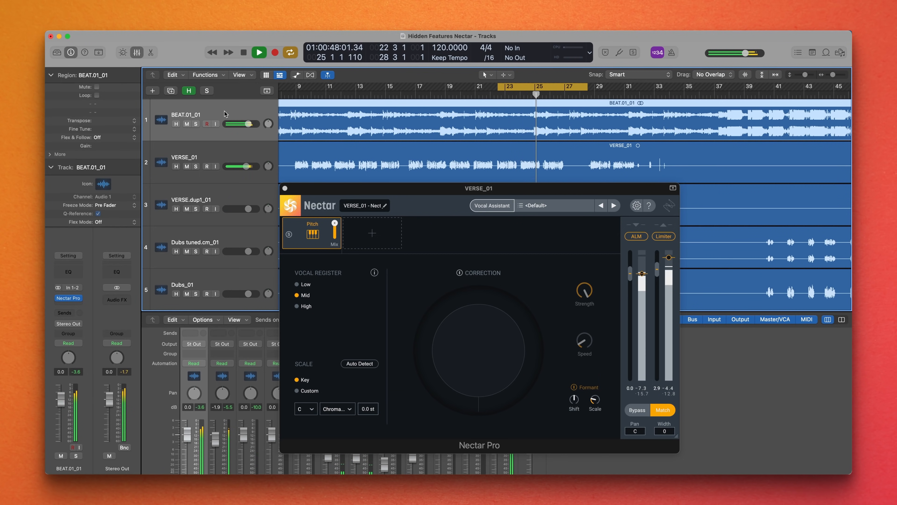
left_click(219, 149)
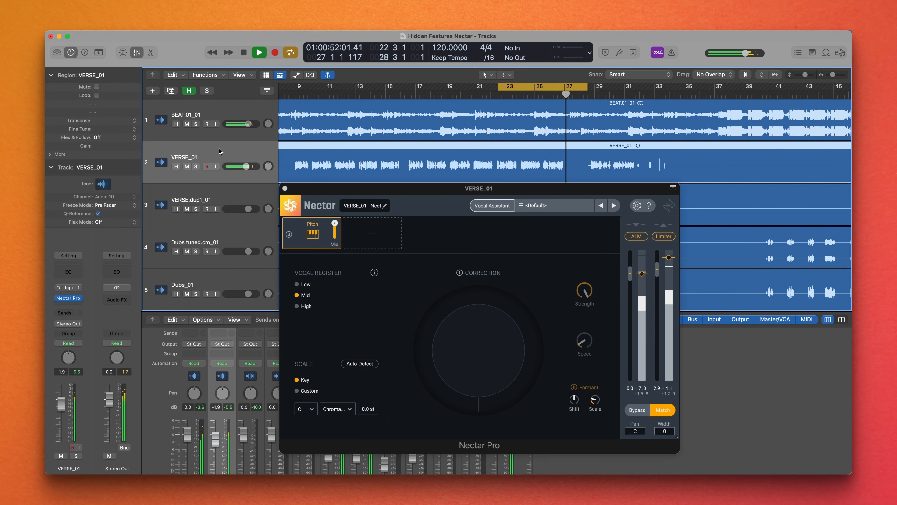
left_click(487, 206)
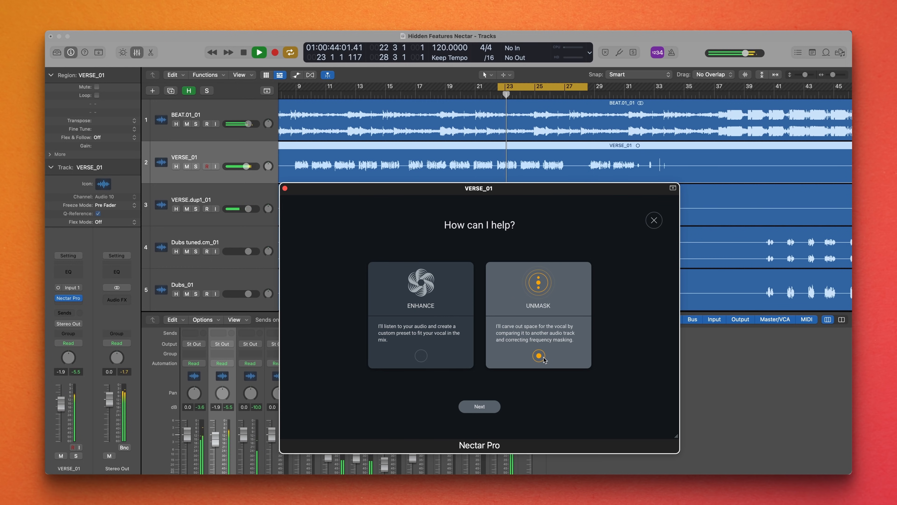
left_click(494, 406)
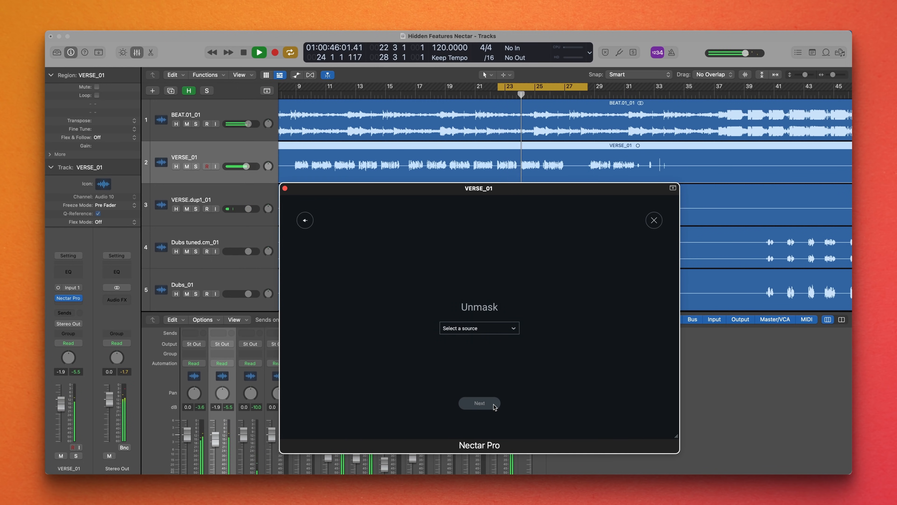
left_click(514, 328)
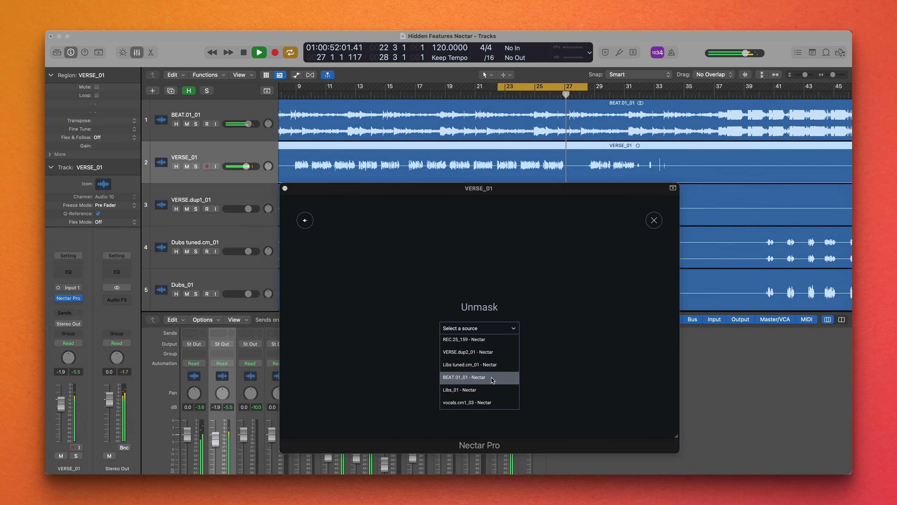
left_click(467, 378)
left_click(474, 401)
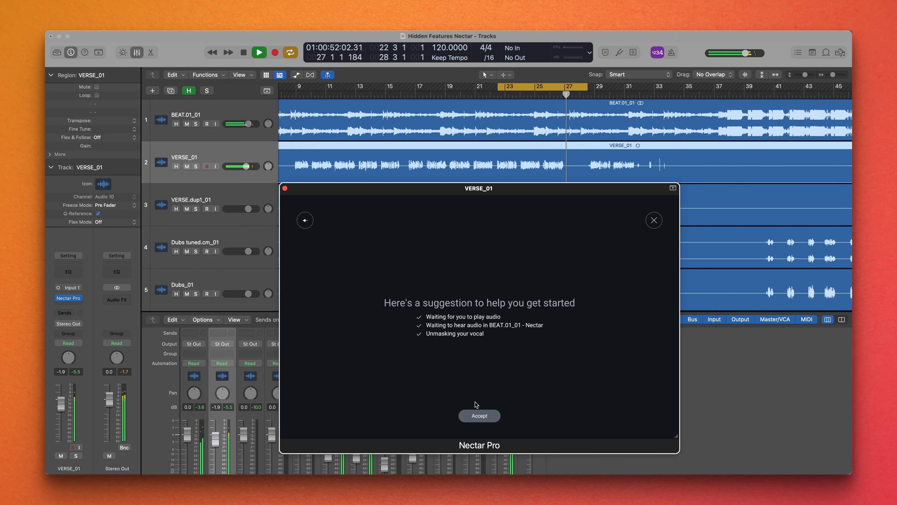
left_click(478, 415)
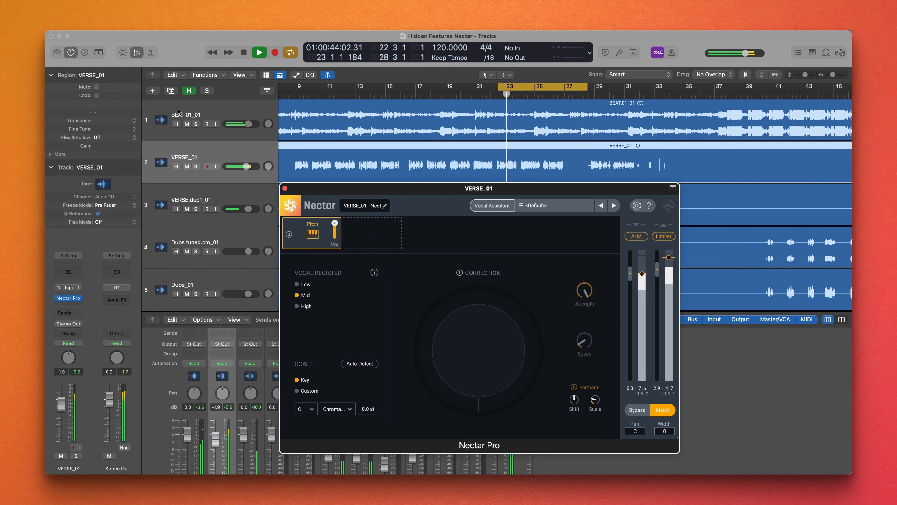
- Open the Nectar instance on the BEAT.01_01 track, expand its Unmask settings and enable Dynamic
left_click(179, 115)
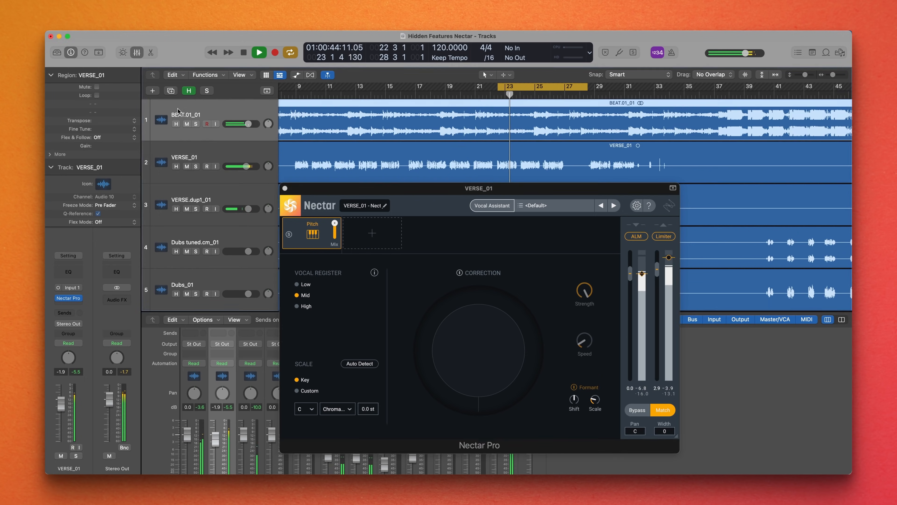
left_click(69, 298)
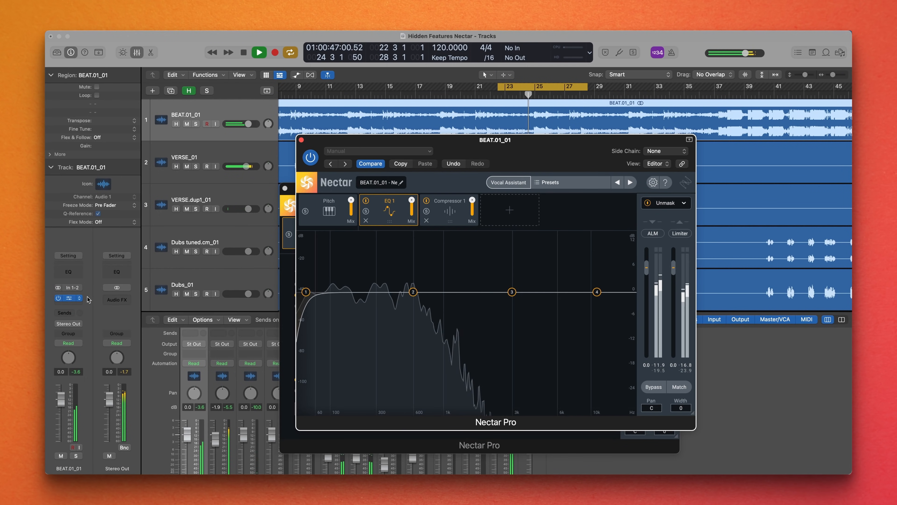
left_click(682, 207)
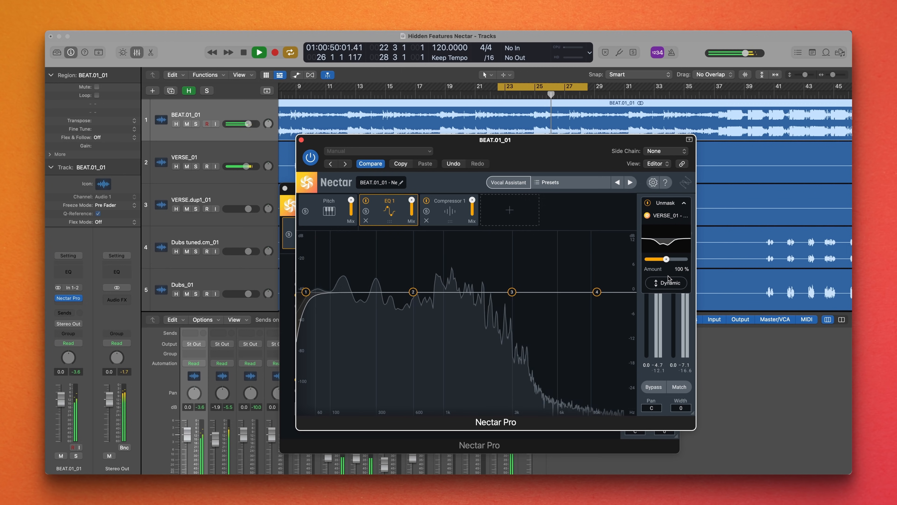
left_click(668, 283)
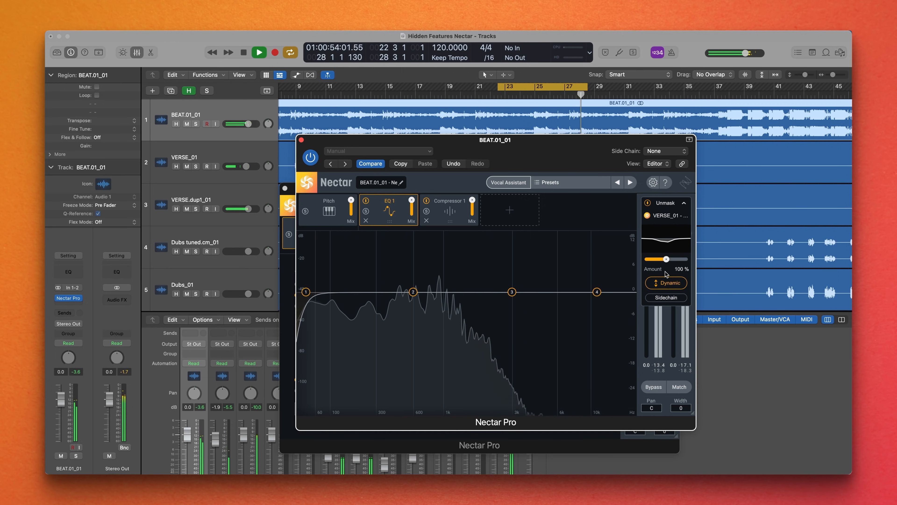
- Reduce the beat's Unmask amount to 43 % and raise it again to hear the difference
left_click_drag(665, 264, 655, 264)
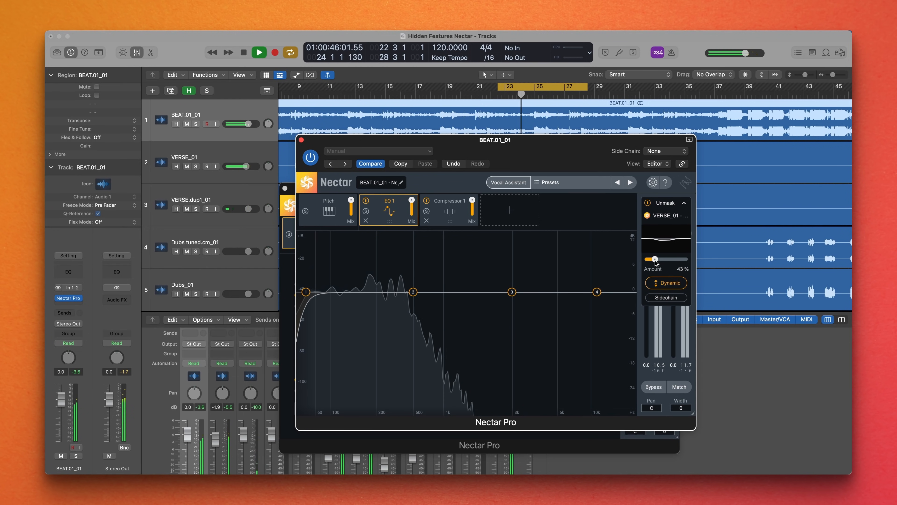
left_click_drag(655, 263, 669, 263)
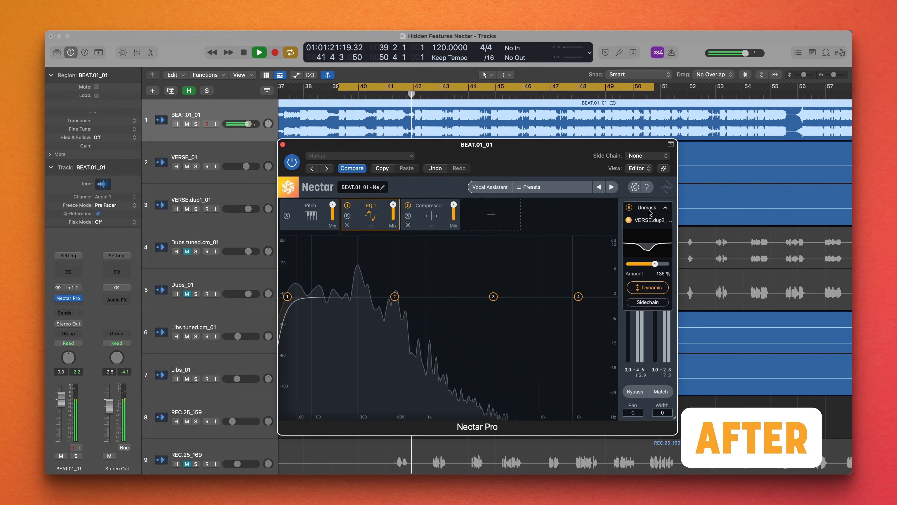
- Compare the beat with Unmask disabled and enabled while the song plays
left_click(629, 208)
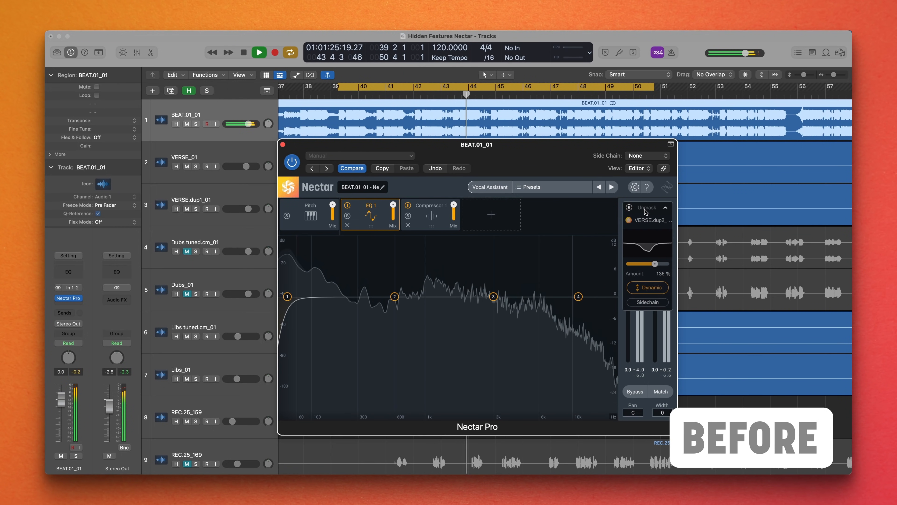
left_click(630, 208)
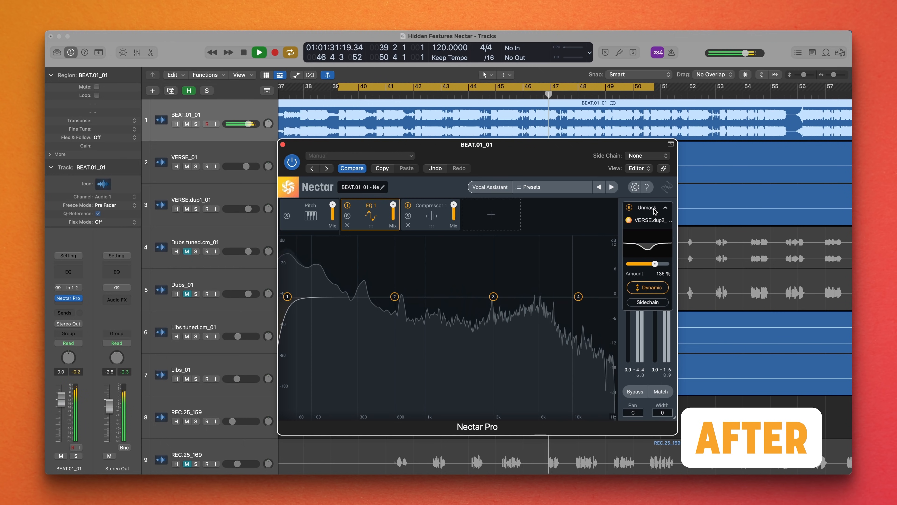
left_click(629, 207)
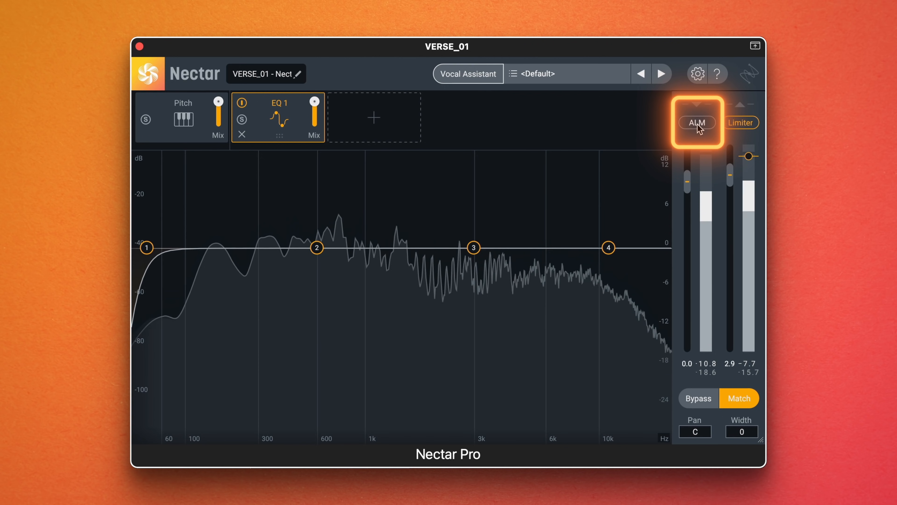
- Turn on ALM for the VERSE_01 vocal in Nectar
left_click(697, 124)
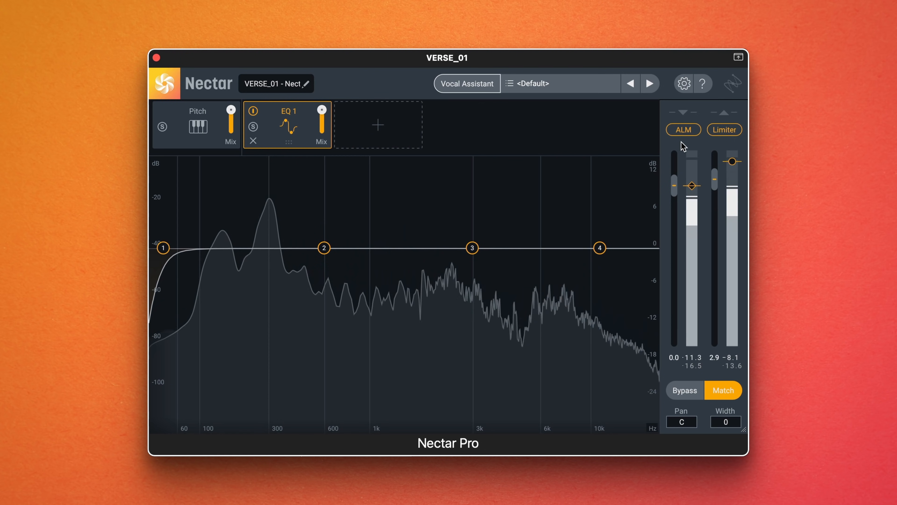
left_click(684, 131)
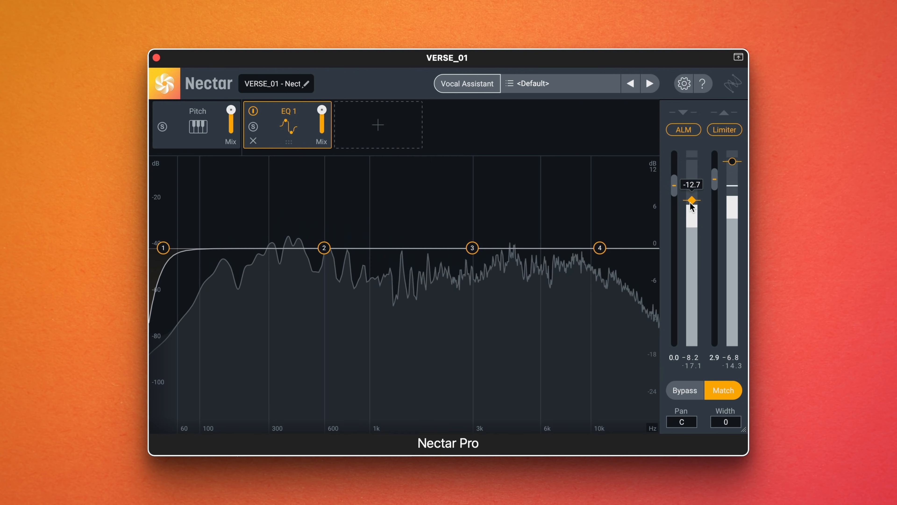
- Raise the ALM target level for the VERSE_01 vocal
left_click_drag(691, 206, 691, 175)
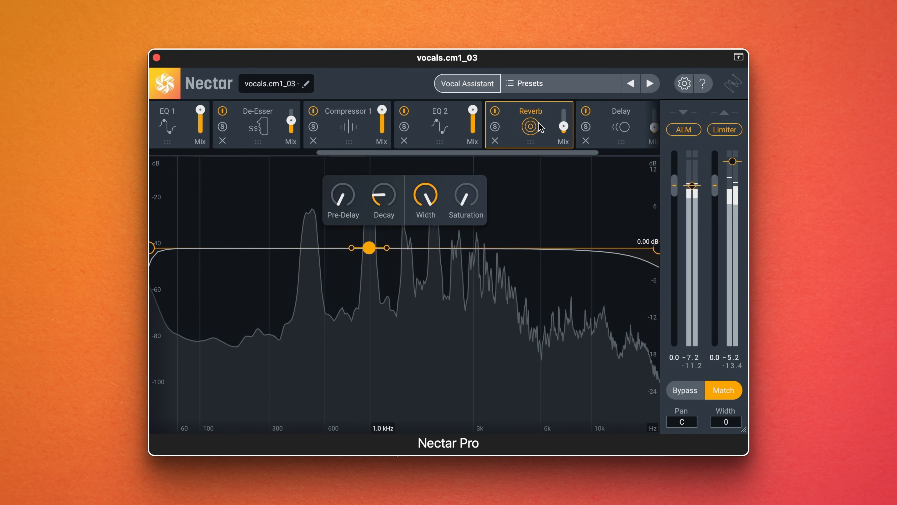
- Open the Delay module on vocals.cm1_03 and lower its high-cut filter to about 5.2 kHz
scroll(539, 123, "right", 2)
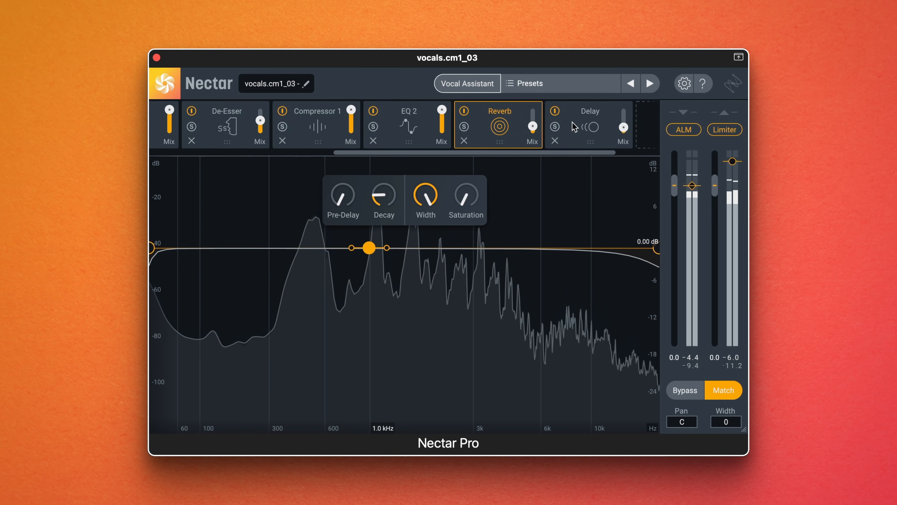
left_click(574, 124)
left_click(500, 124)
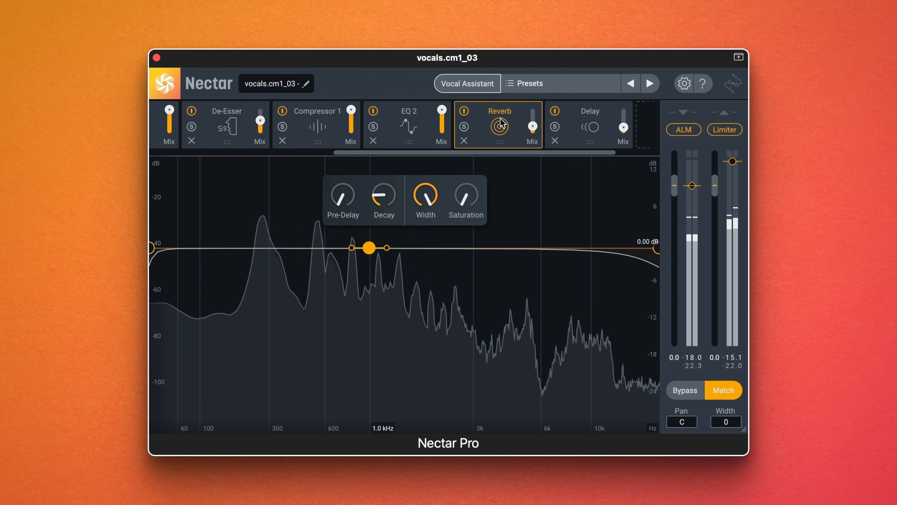
left_click(593, 130)
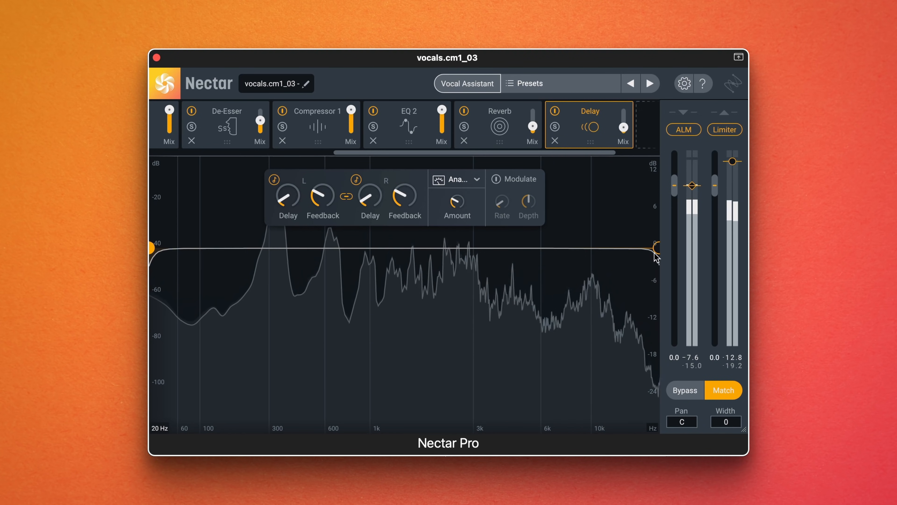
left_click_drag(654, 250, 612, 254)
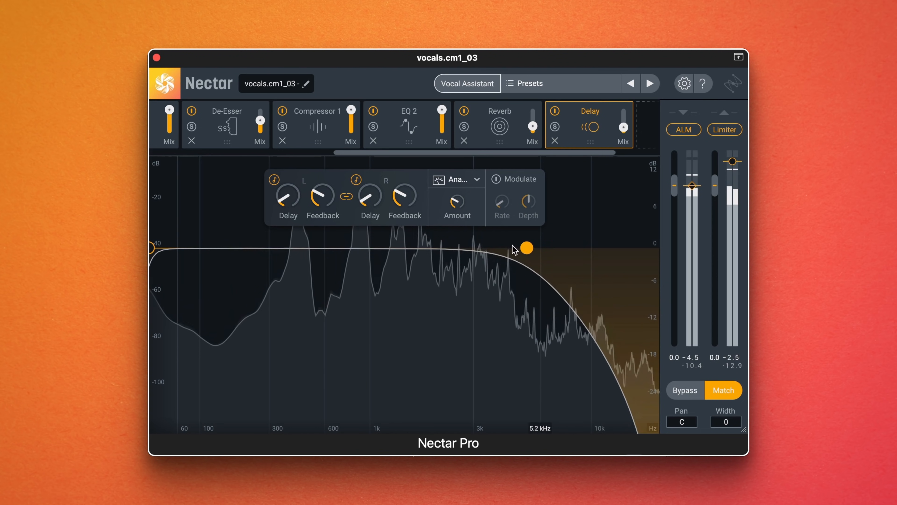
- Shape the Reverb's tone with a 2.3 kHz high cut, a raised low cut and a 3.89 dB dip at 1.0 kHz
left_click(496, 133)
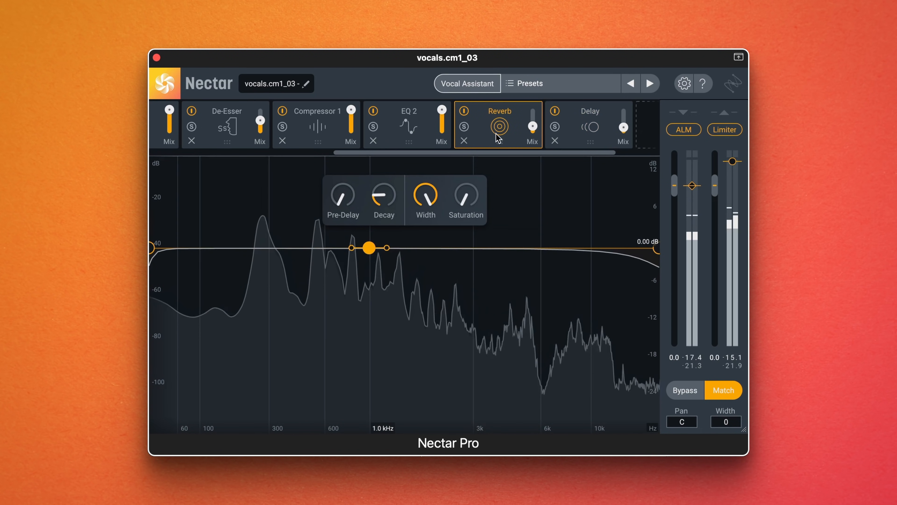
left_click_drag(602, 254, 521, 253)
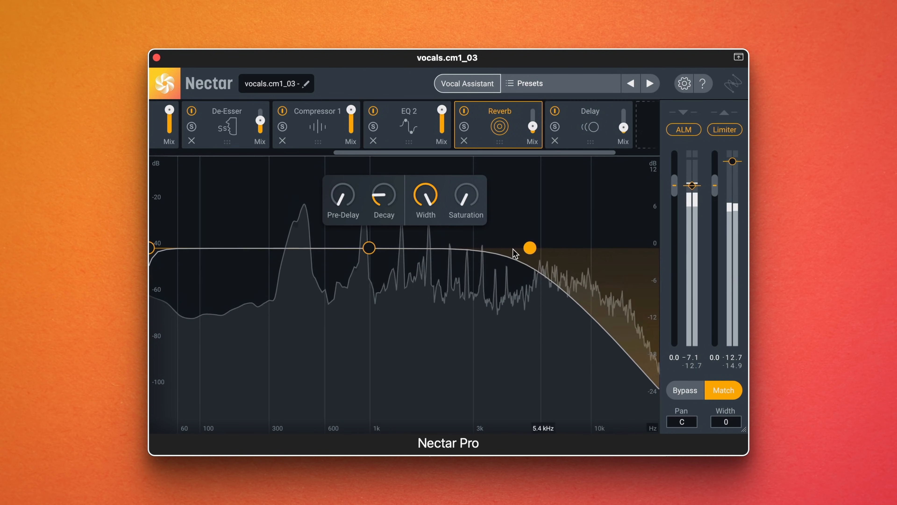
left_click_drag(458, 252, 444, 251)
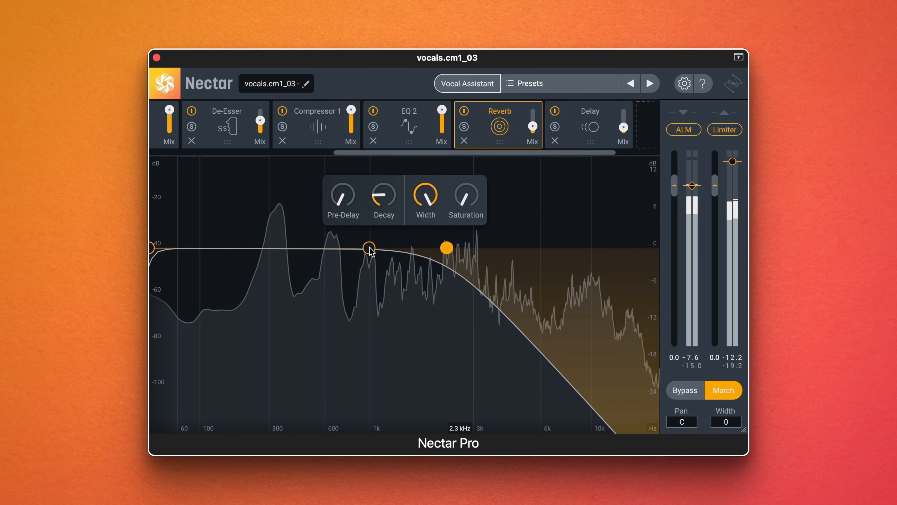
left_click_drag(155, 251, 300, 249)
left_click_drag(369, 248, 369, 271)
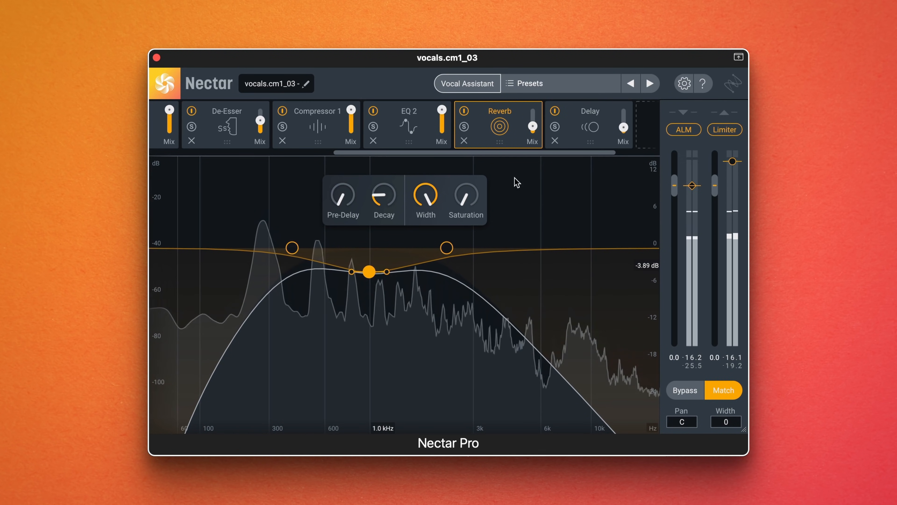
- Raise the Delay's low-cut filter to 731 Hz
left_click(569, 137)
left_click_drag(152, 252, 341, 248)
- Open the Saturation module and move its 7.0 kHz node down in both gain and frequency
scroll(405, 128, "left", 5)
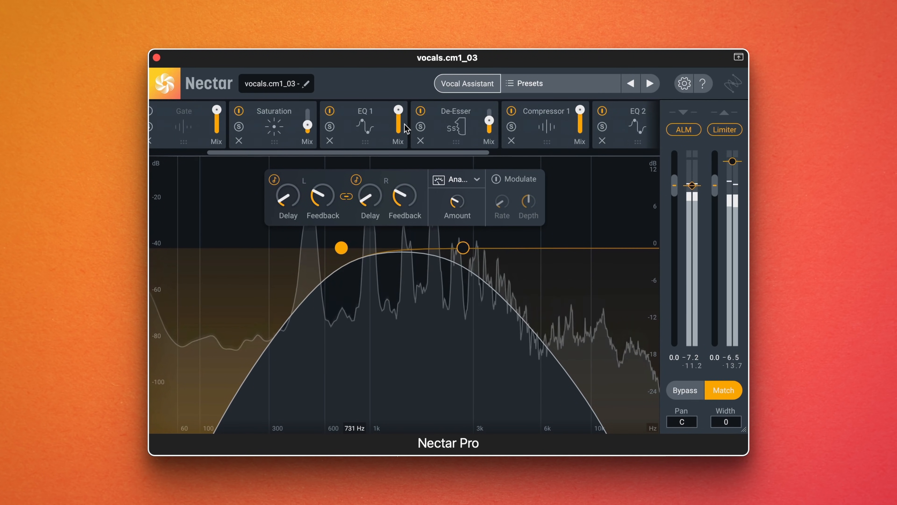
left_click(274, 127)
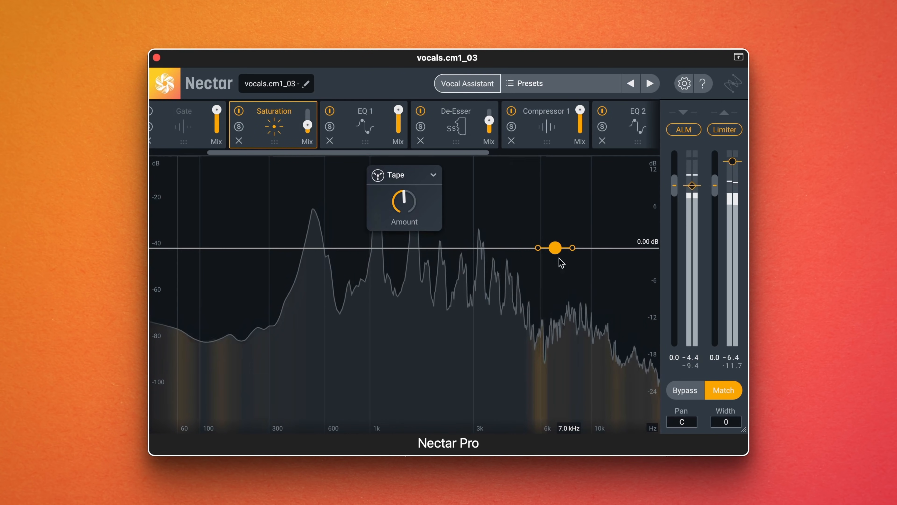
left_click_drag(556, 247, 437, 301)
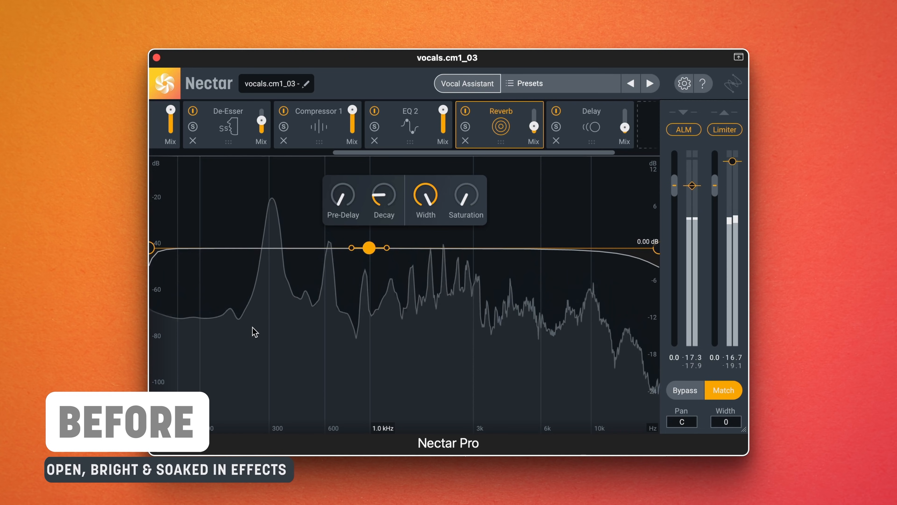
- Narrow the Reverb with a raised low cut, a high cut at 2.2 kHz and an 8.49 dB cut at 1.2 kHz
left_click_drag(152, 248, 311, 247)
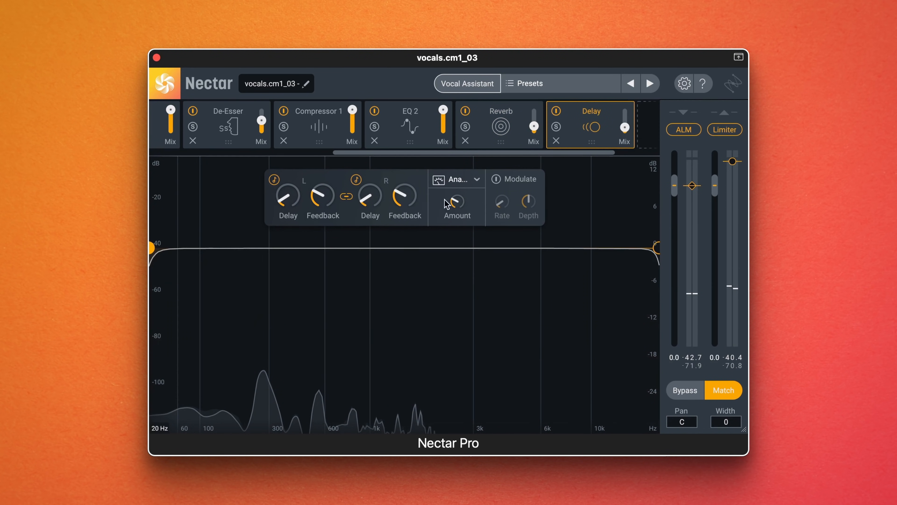
left_click_drag(152, 249, 330, 252)
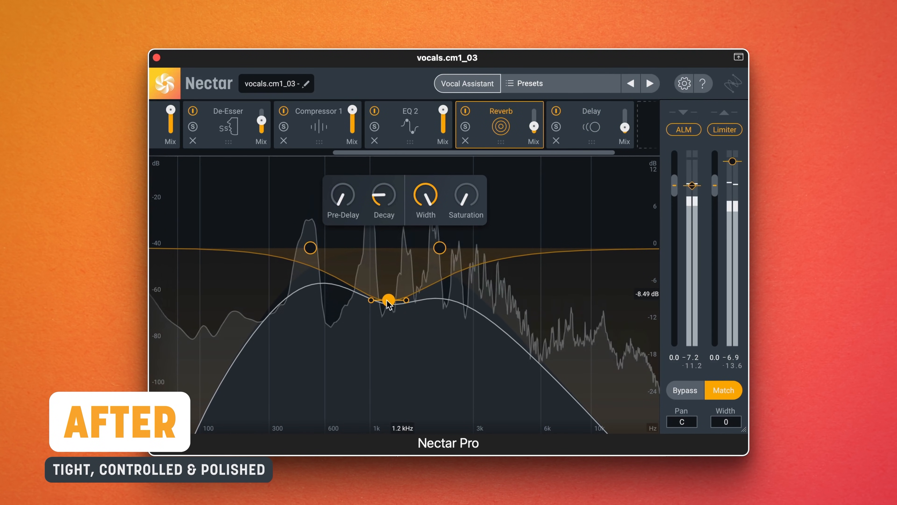
left_click_drag(439, 250, 442, 250)
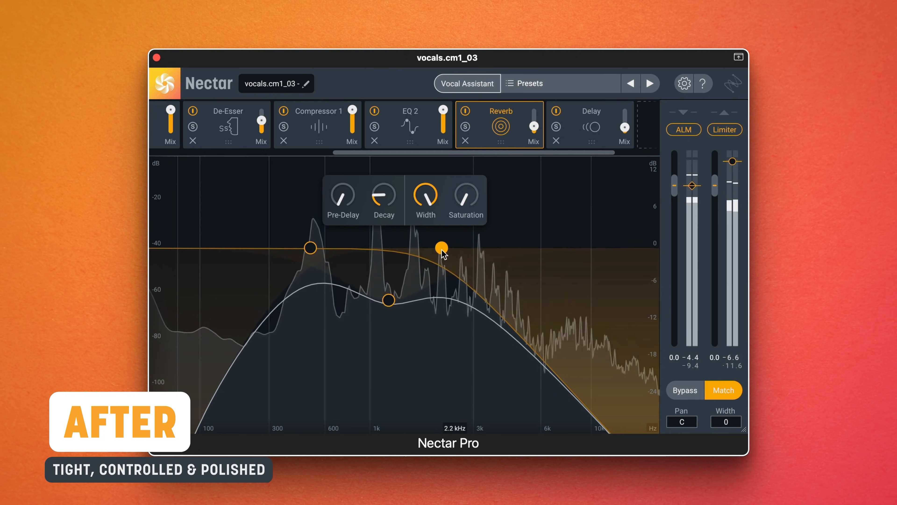
left_click_drag(314, 251, 272, 251)
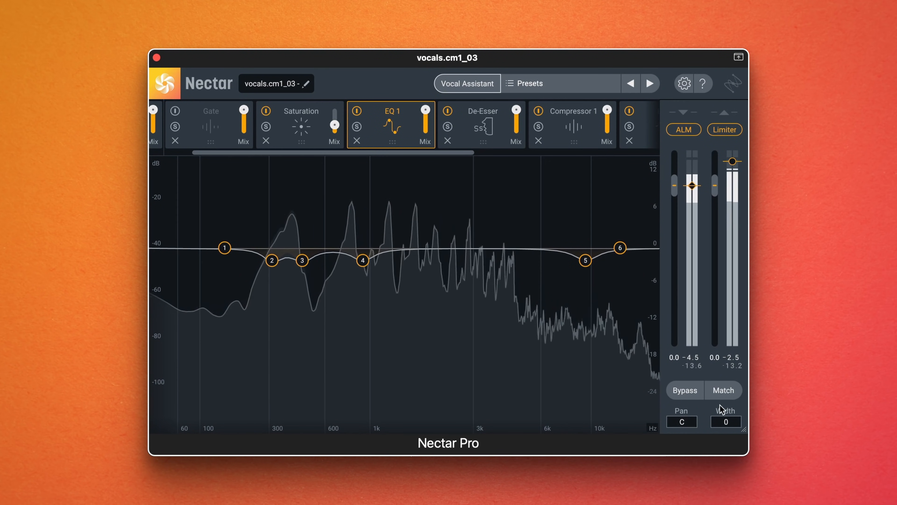
- Enable Match and repeatedly toggle Bypass to compare the processed and unprocessed vocal at matched loudness
left_click(729, 394)
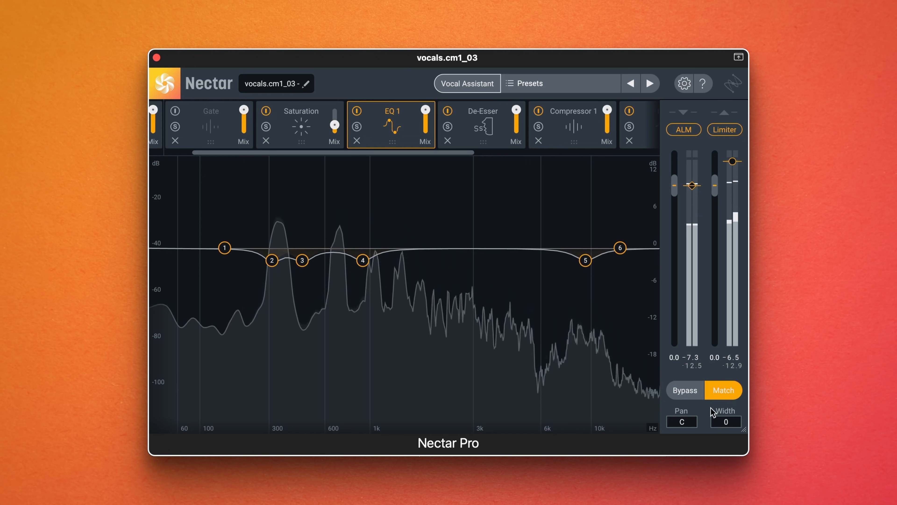
left_click(691, 392)
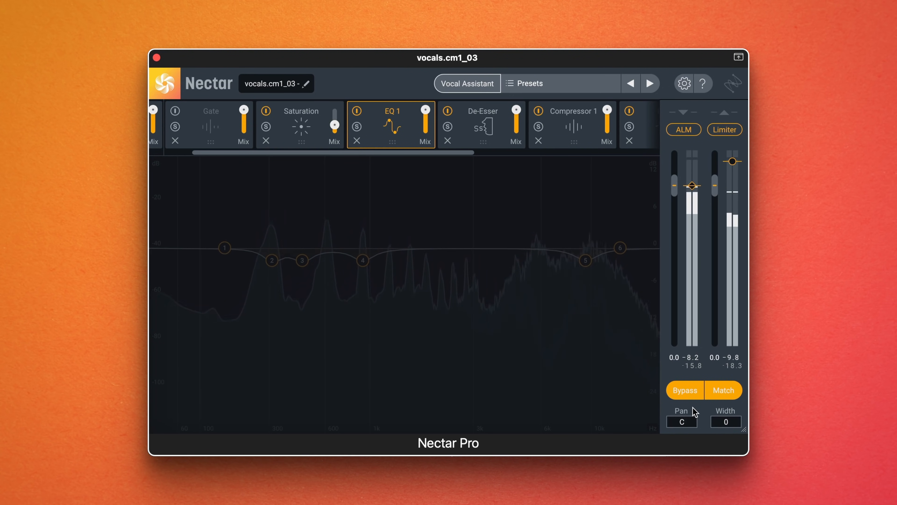
left_click(689, 396)
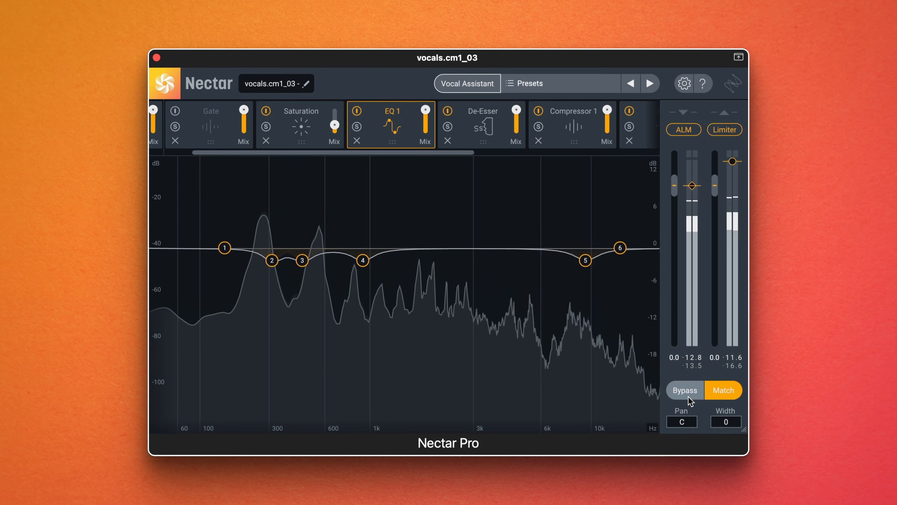
left_click(689, 396)
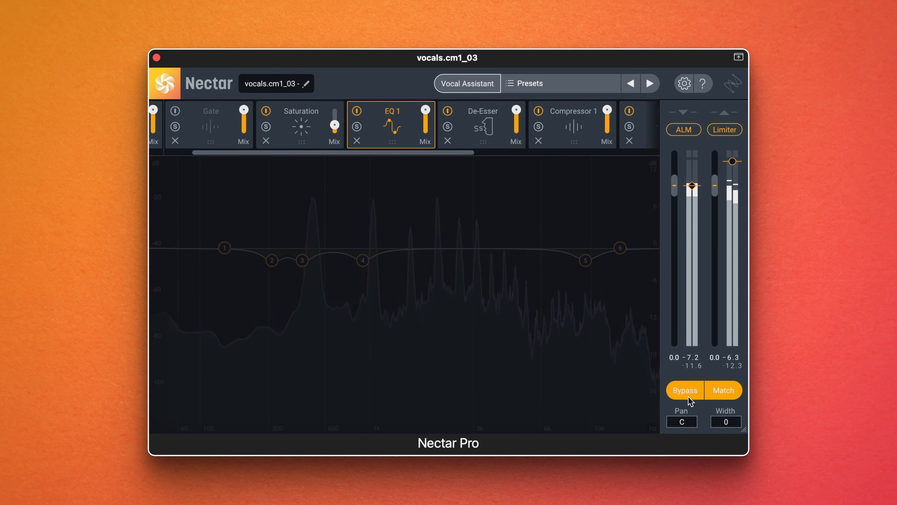
left_click(688, 397)
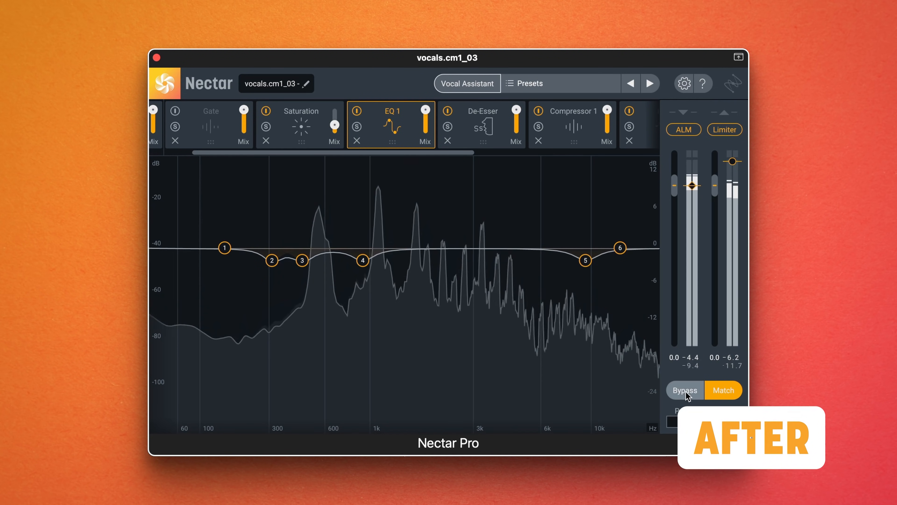
left_click(688, 396)
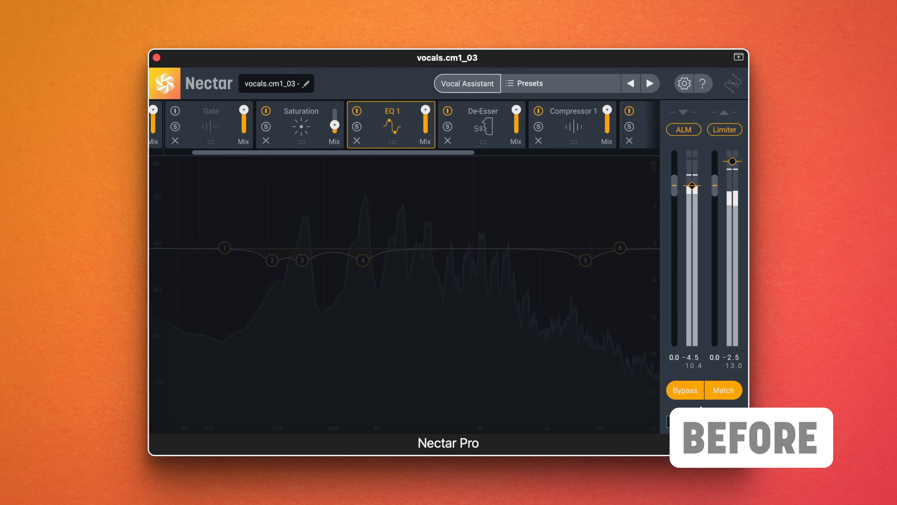
left_click(692, 397)
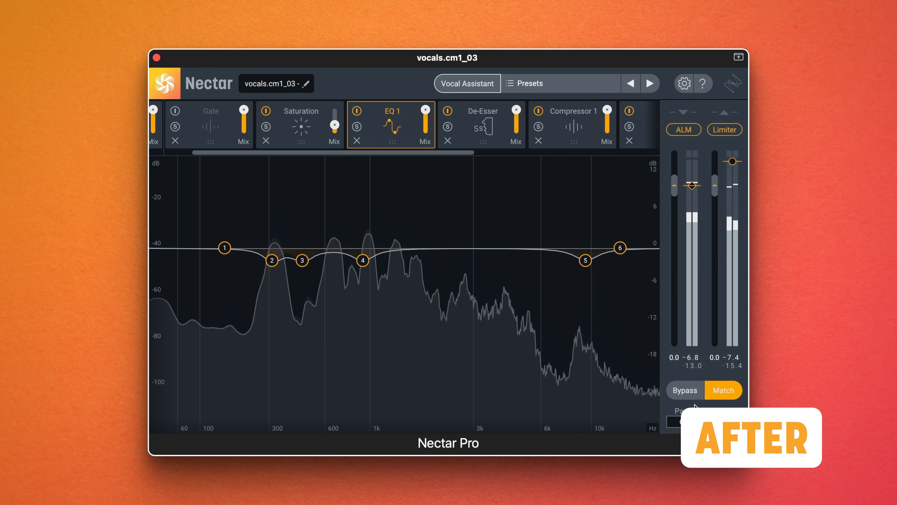
left_click(687, 391)
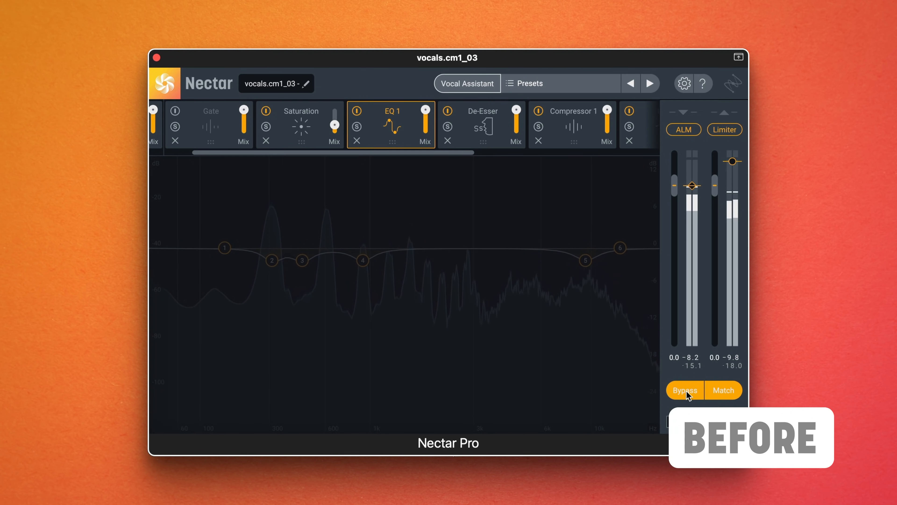
left_click(687, 393)
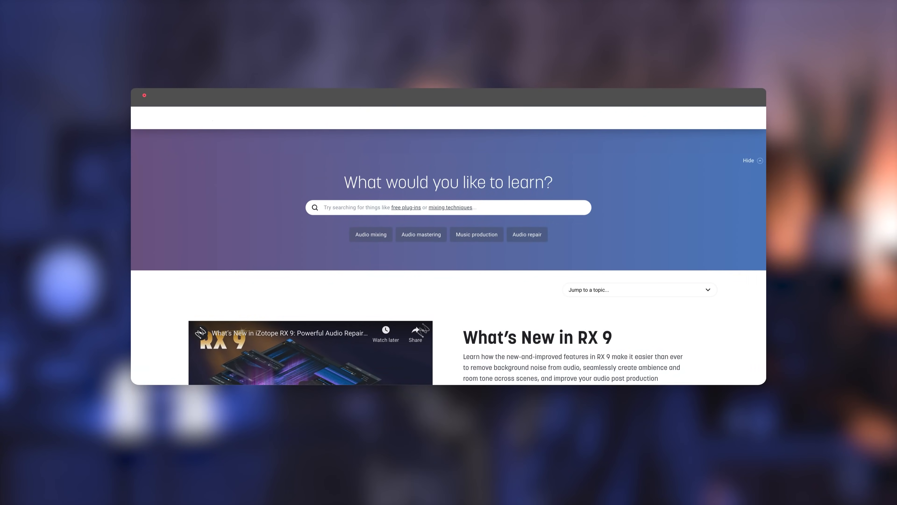
- Browse the iZotope website's learning videos, mixing articles and Music Production Suite Pro membership offer
scroll(449, 275, "down", 20)
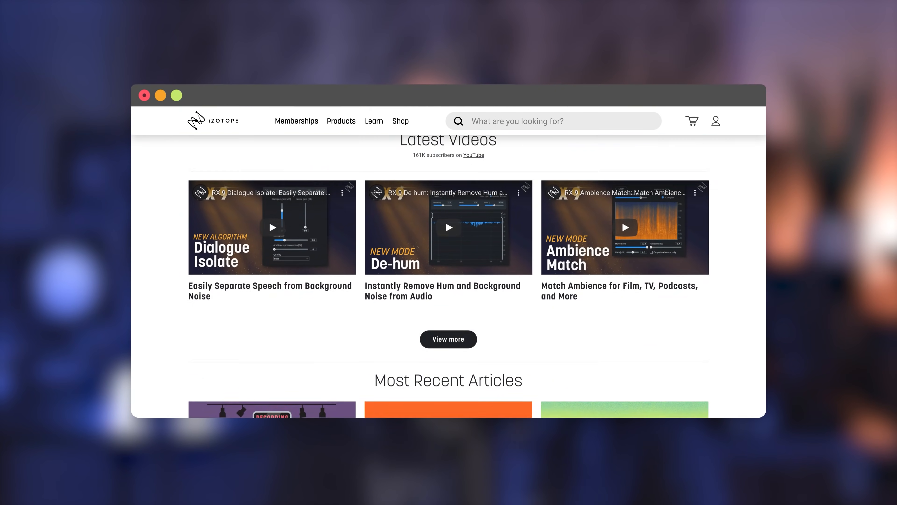
scroll(449, 276, "down", 6)
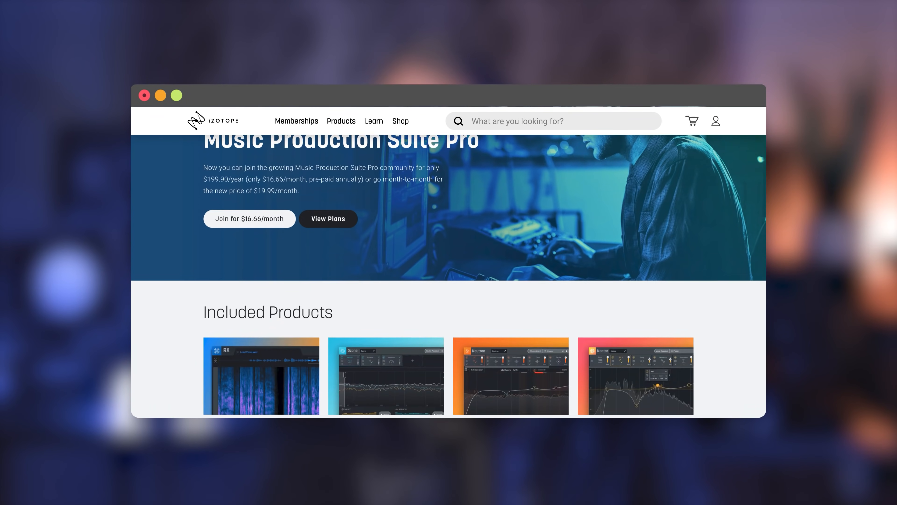
scroll(449, 276, "down", 10)
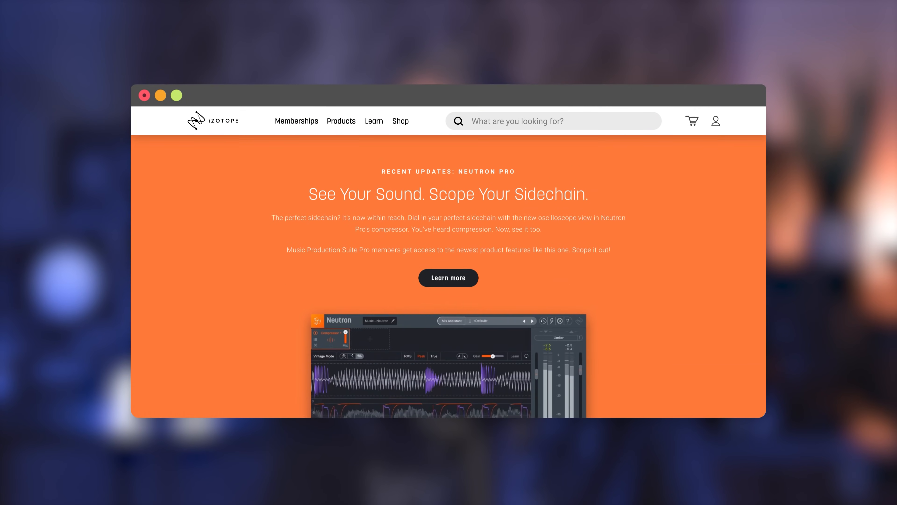
scroll(585, 353, "down", 8)
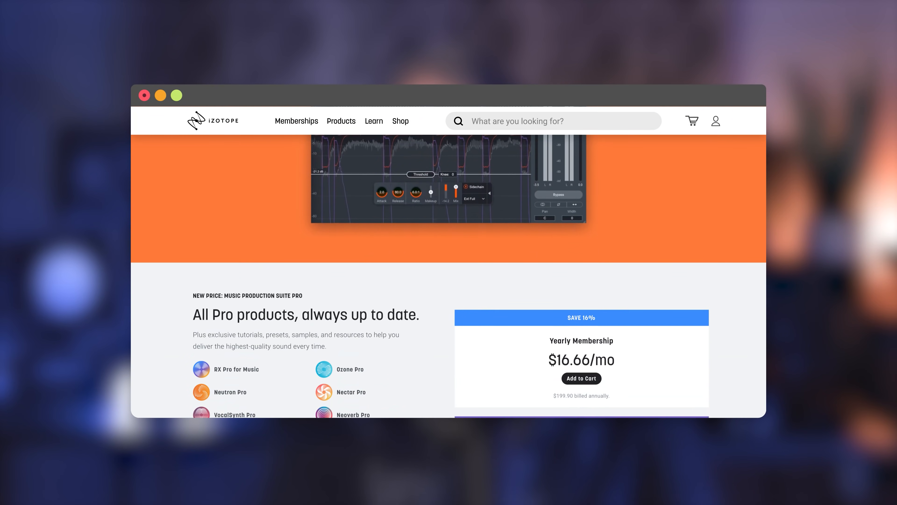